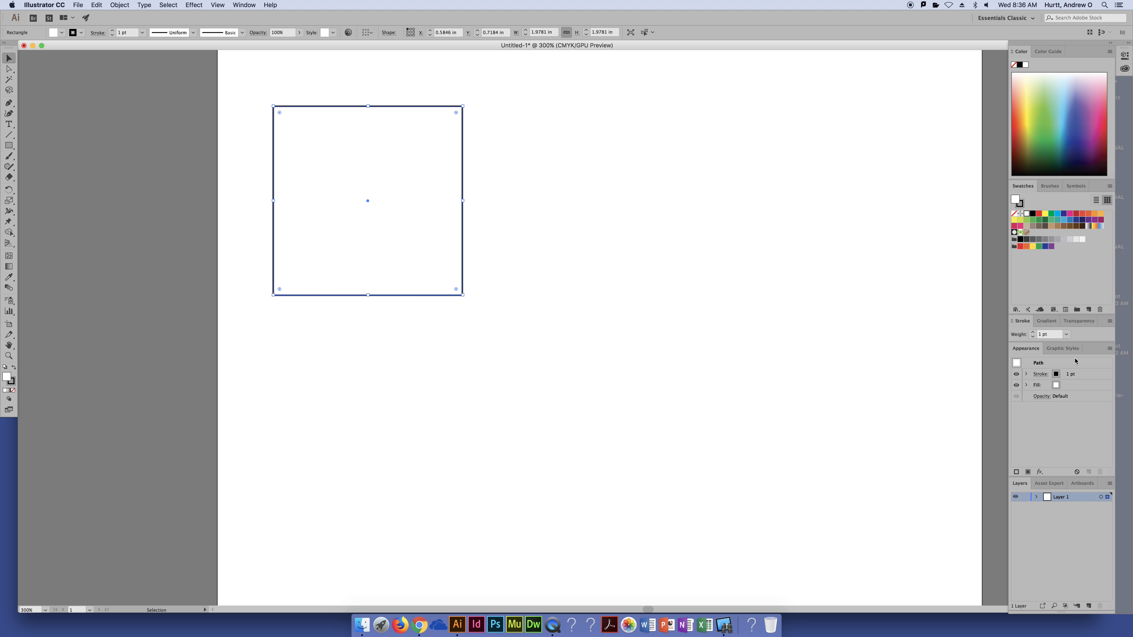
Show the full stroke options and set the square's stroke weight to 4 pt.
click(1108, 322)
click(1107, 324)
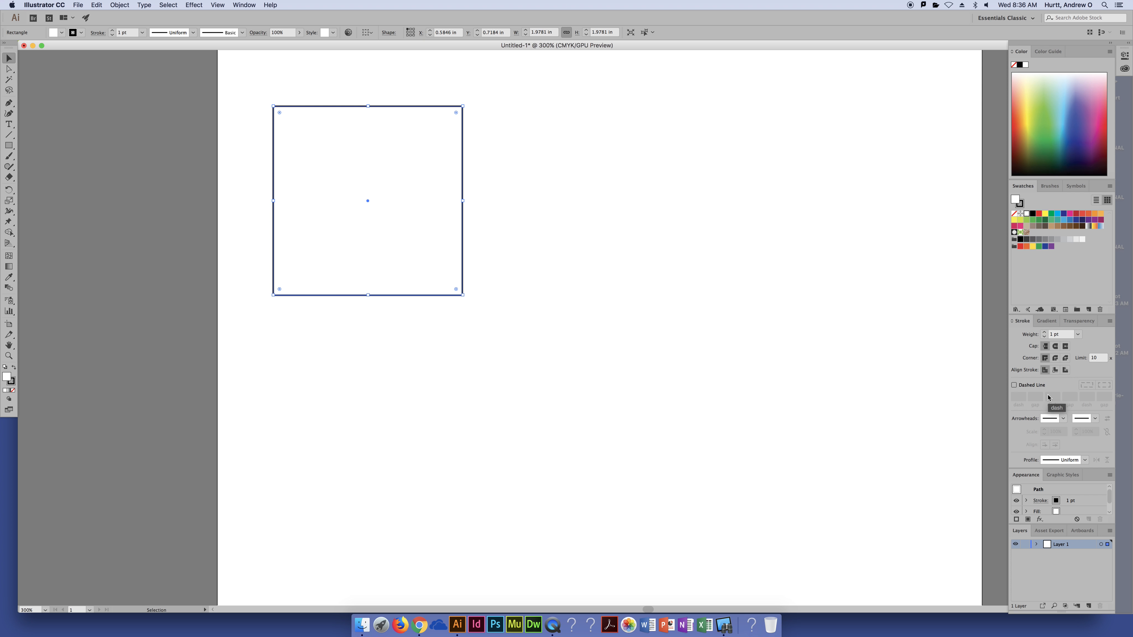
click(1044, 333)
click(1045, 333)
click(1044, 332)
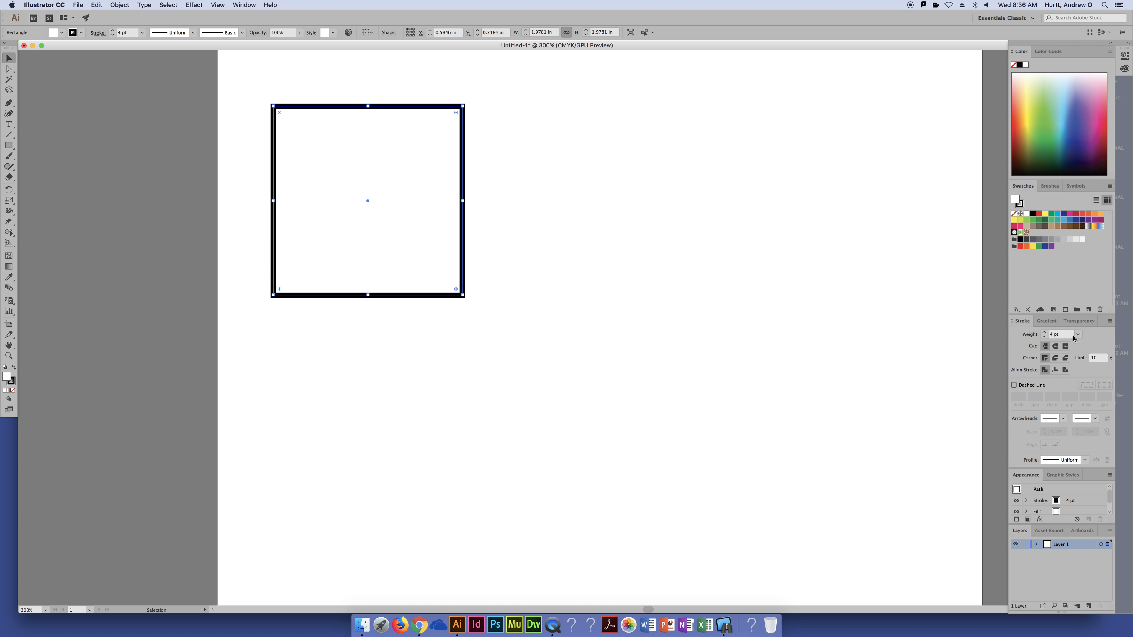
Try a round cap on the closed square's stroke, restore the butt cap and deselect the square.
click(1055, 347)
key(super+equal)
key(super+equal)
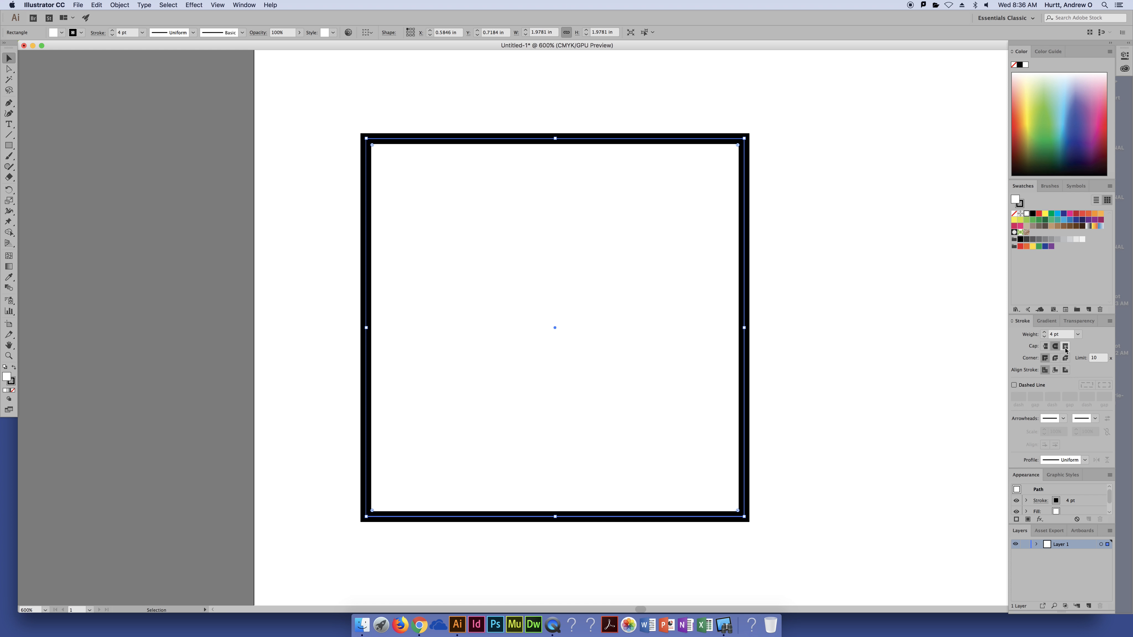
click(1046, 348)
click(466, 62)
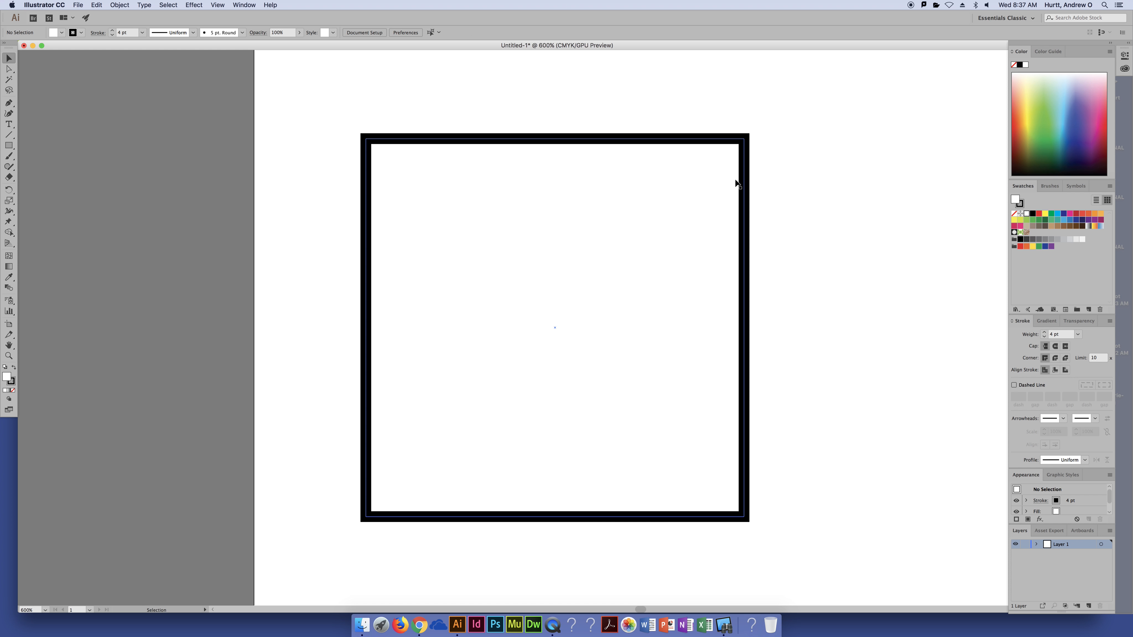
Duplicate the square and place the copy to its right at the same height.
scroll(789, 243, right, 10)
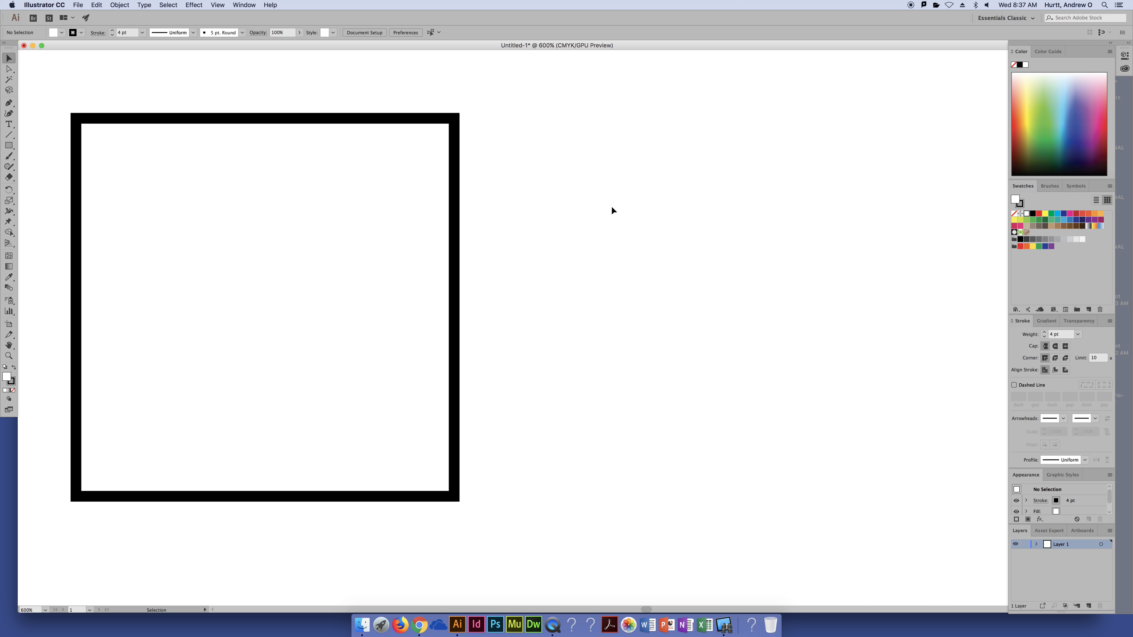
drag(344, 207, 827, 206)
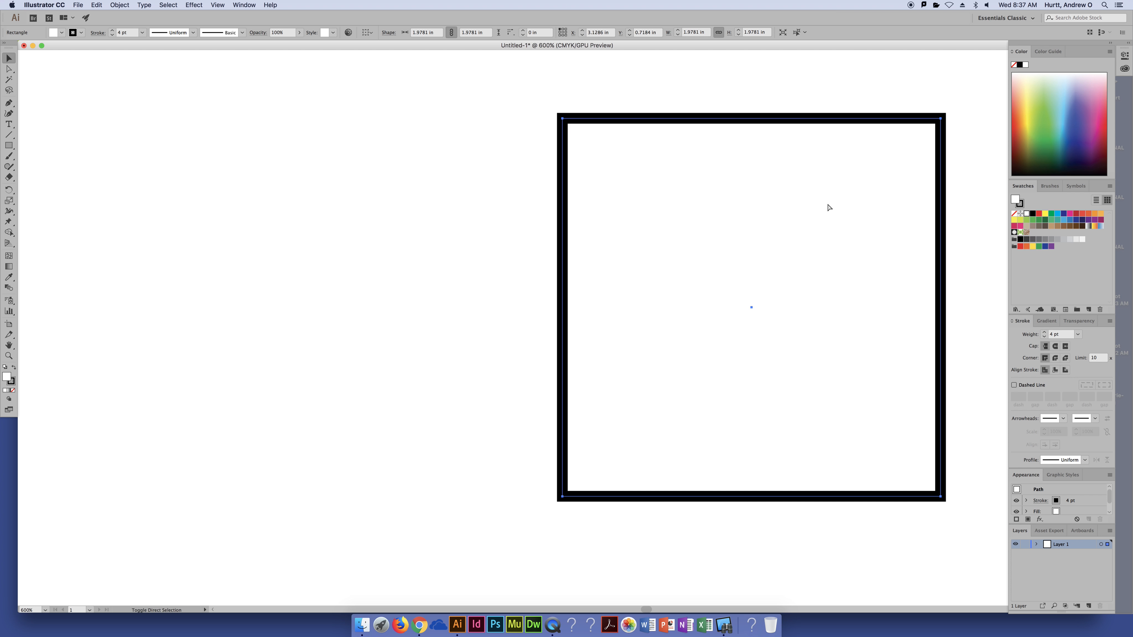
key(super+z)
click(801, 210)
drag(382, 237, 801, 241)
Delete only the top segment of the copied square so that it becomes an open path.
key(a)
click(577, 119)
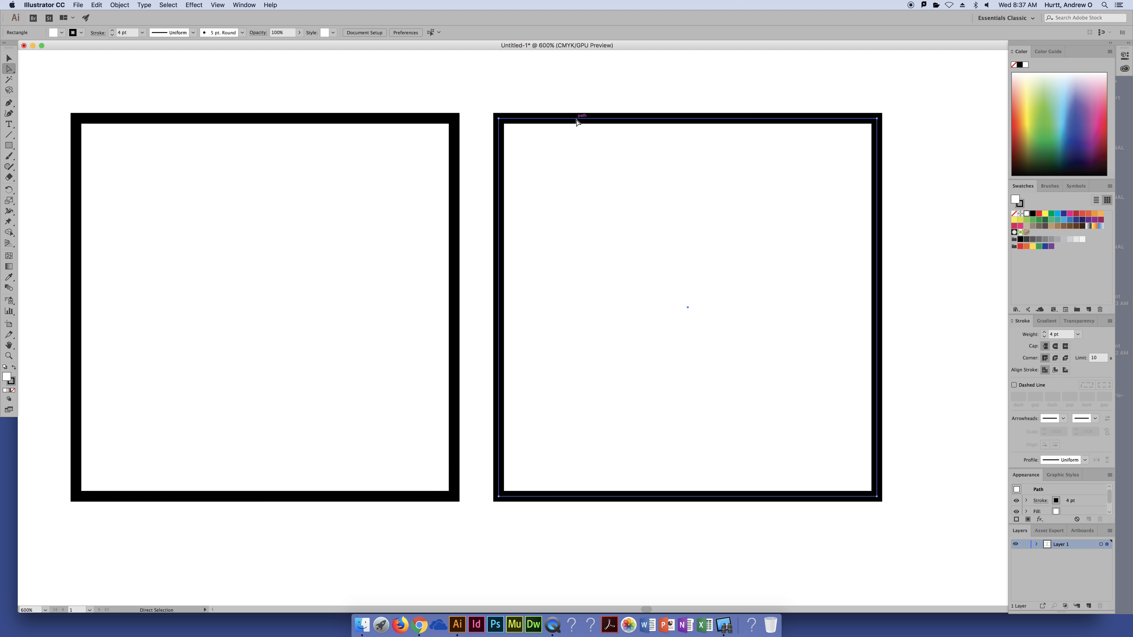
key(Delete)
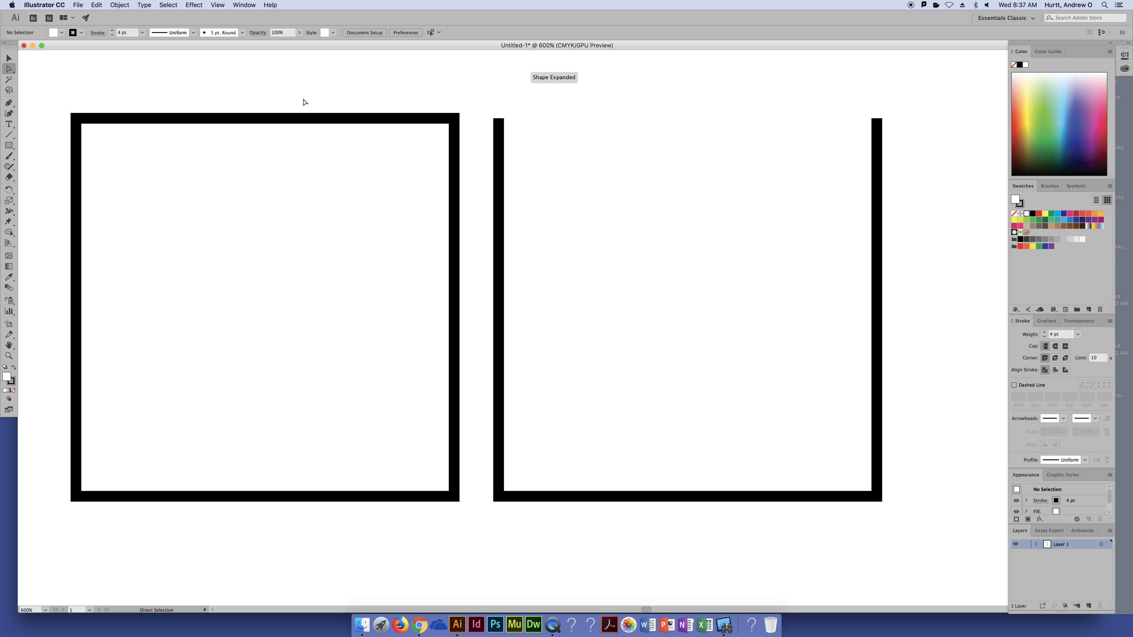
Apply a round cap and after it a projecting cap to the open path's ends.
key(v)
click(831, 177)
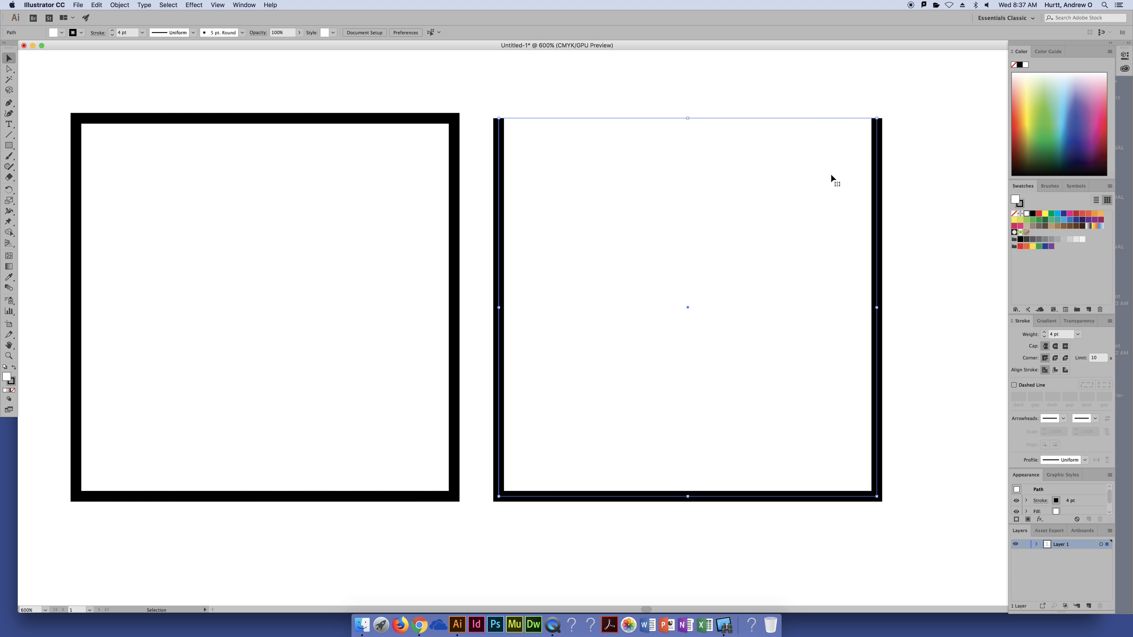
click(1055, 345)
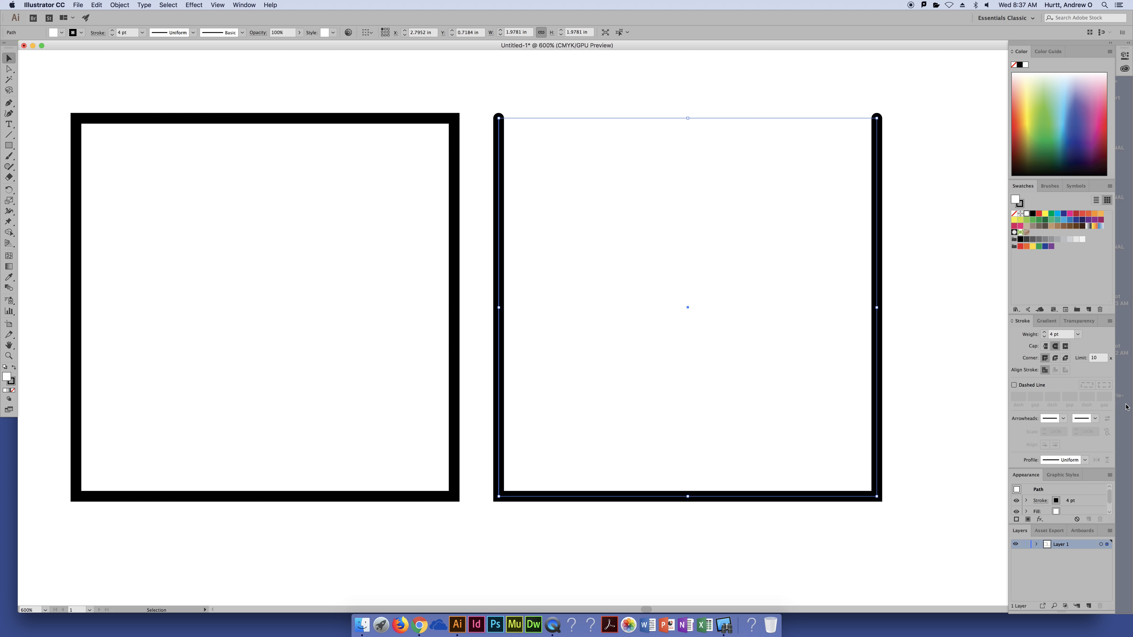
click(1065, 347)
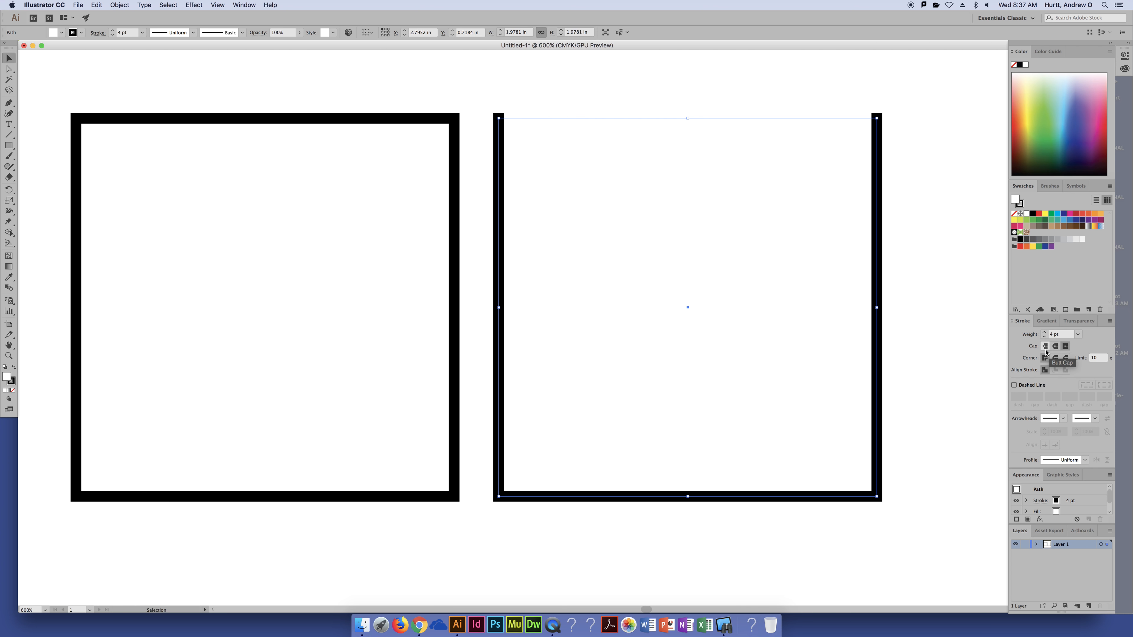
Select both shapes, cycle their strokes through butt, round and projecting caps, and finish on the butt cap.
shift+click(428, 179)
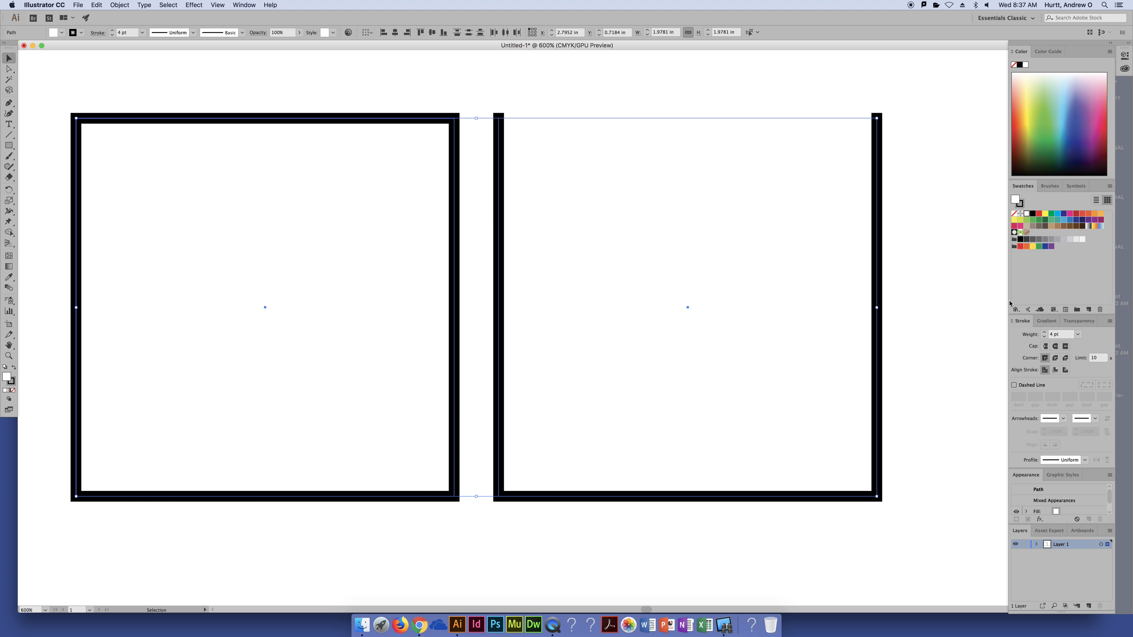
click(1046, 347)
click(1045, 347)
click(1045, 347)
click(1055, 347)
click(1065, 347)
click(1045, 347)
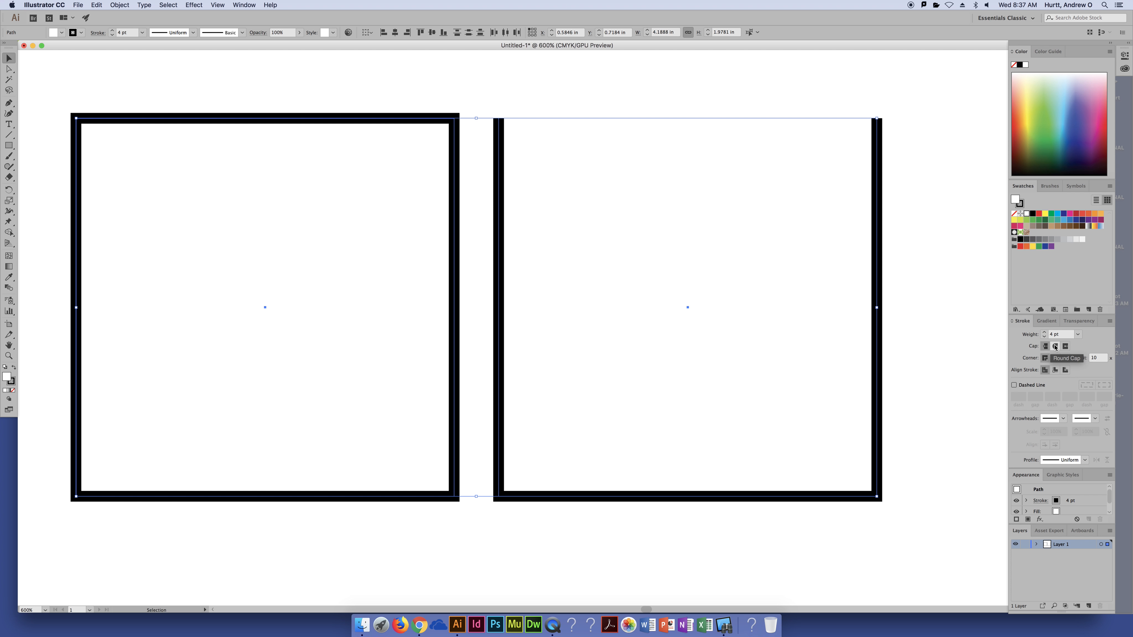
click(1055, 348)
click(1045, 346)
Try round and bevel joins on both shapes' corners, and compare inside and outside stroke alignment before restoring center alignment.
click(1055, 358)
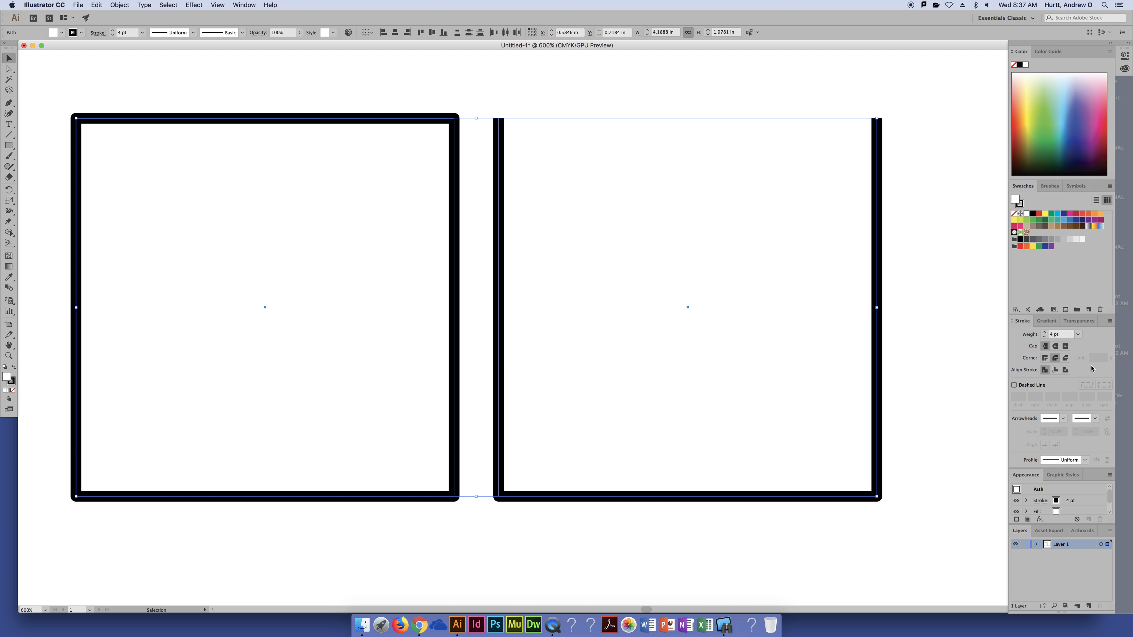
click(1066, 360)
click(1055, 370)
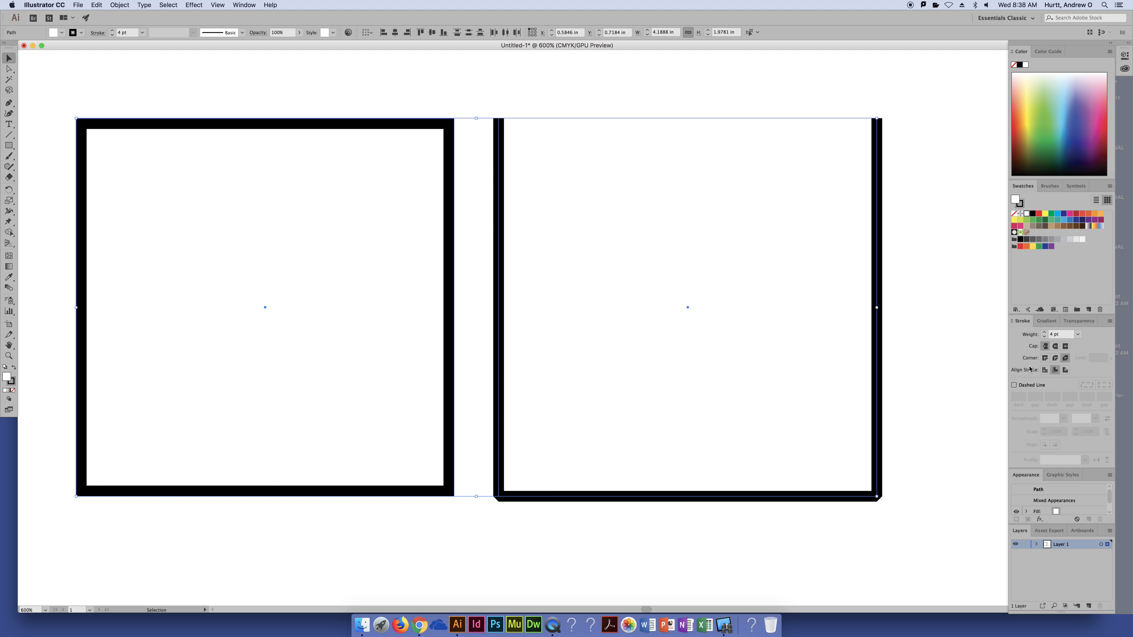
click(1045, 369)
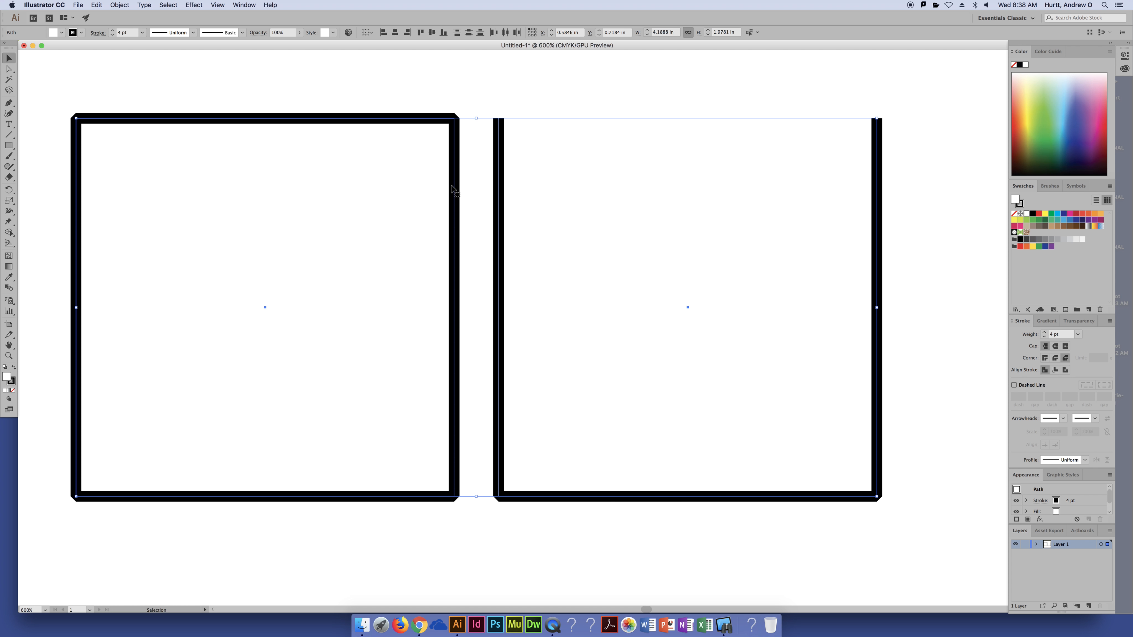
click(1055, 370)
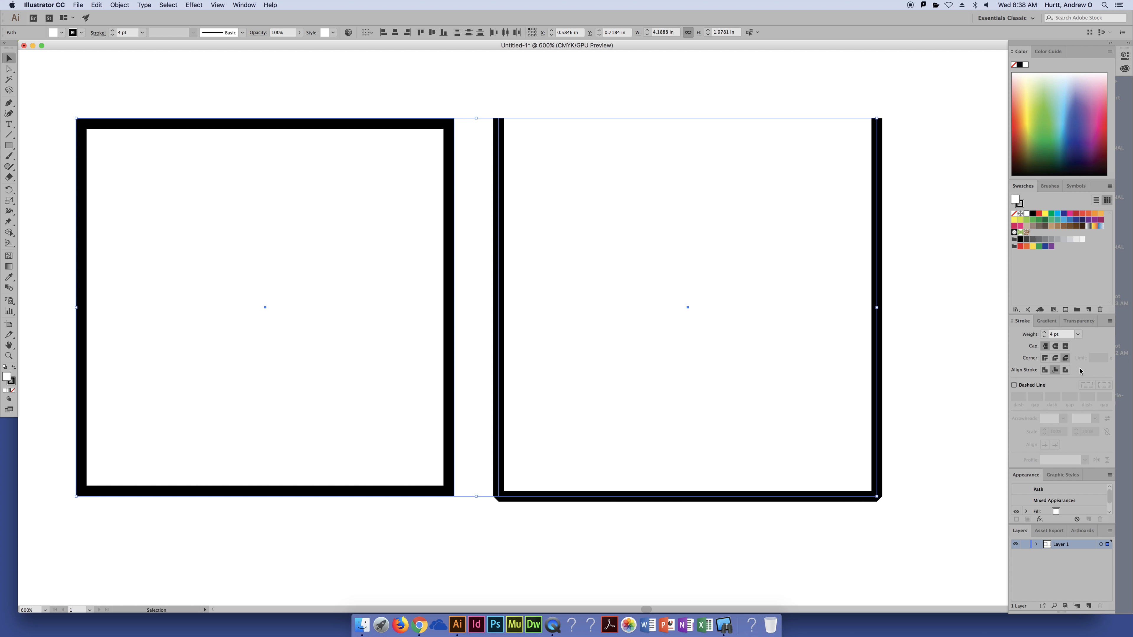
click(1065, 370)
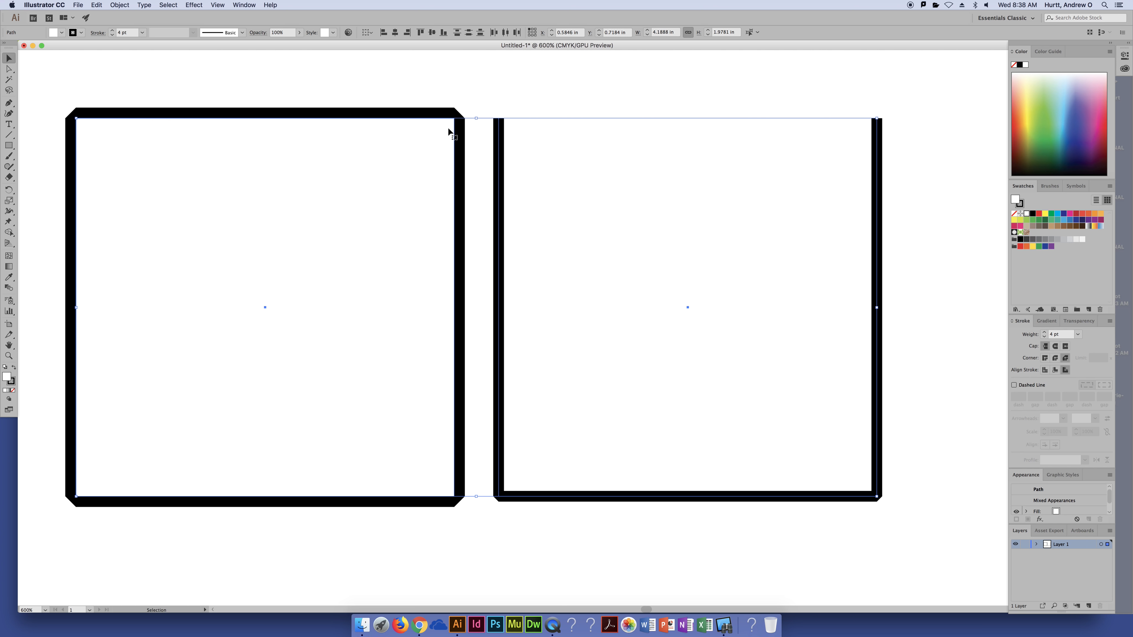
click(1045, 369)
click(953, 321)
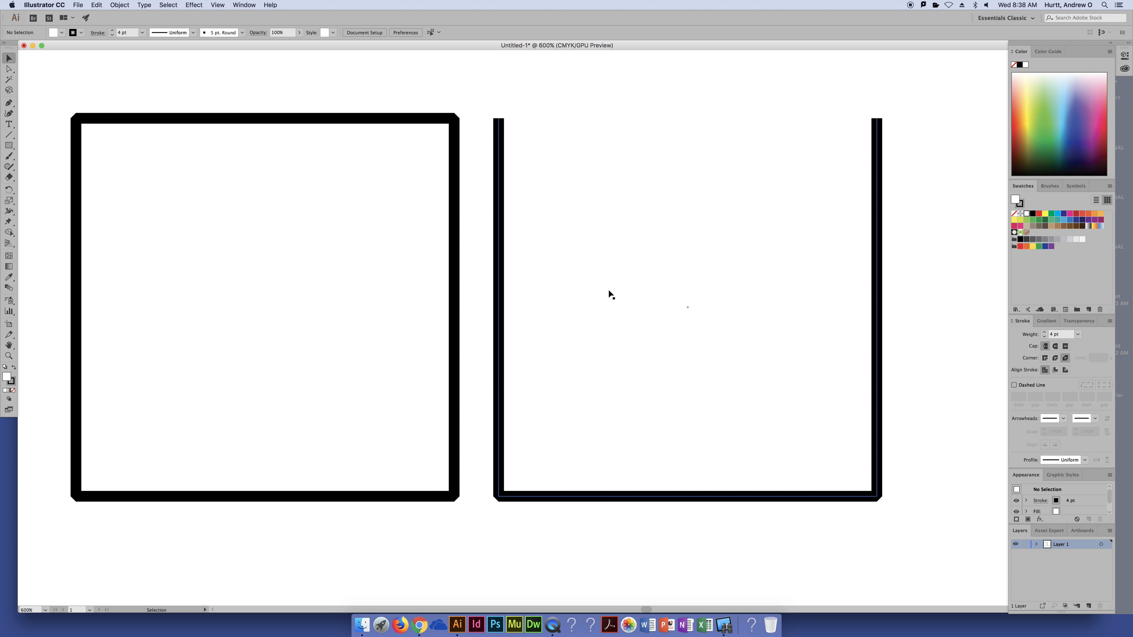
Delete the open three-sided copy, keeping only the original square.
key(super+minus)
key(super+minus)
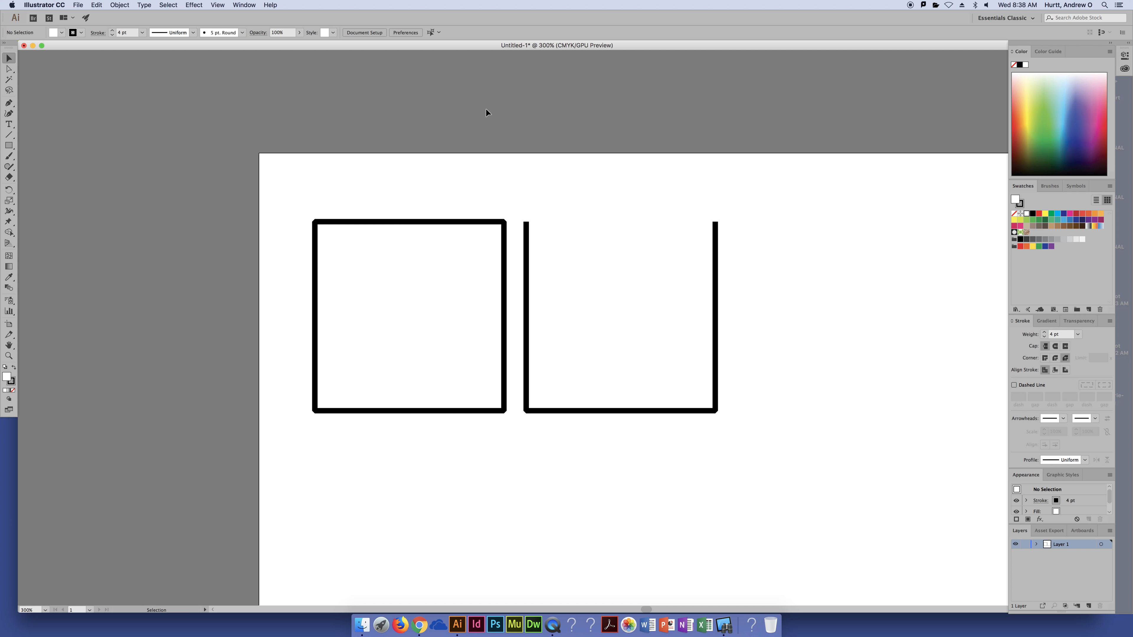
drag(769, 205, 632, 313)
key(Delete)
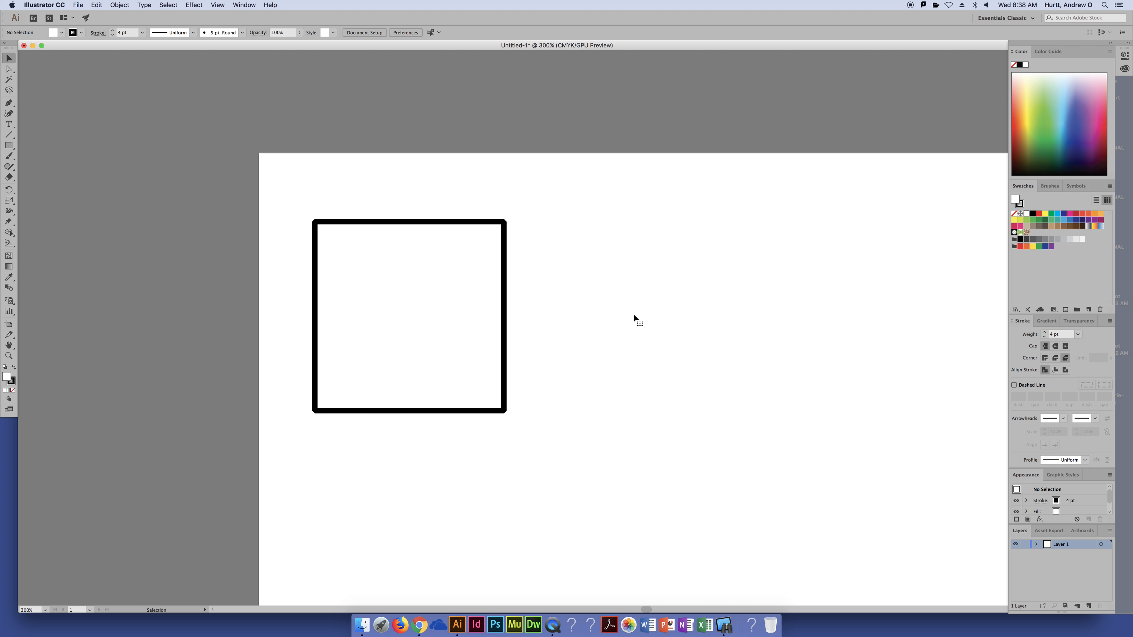
Set the remaining square's corners to miter join and turn on a dashed line for its stroke.
key(super+plus)
click(478, 259)
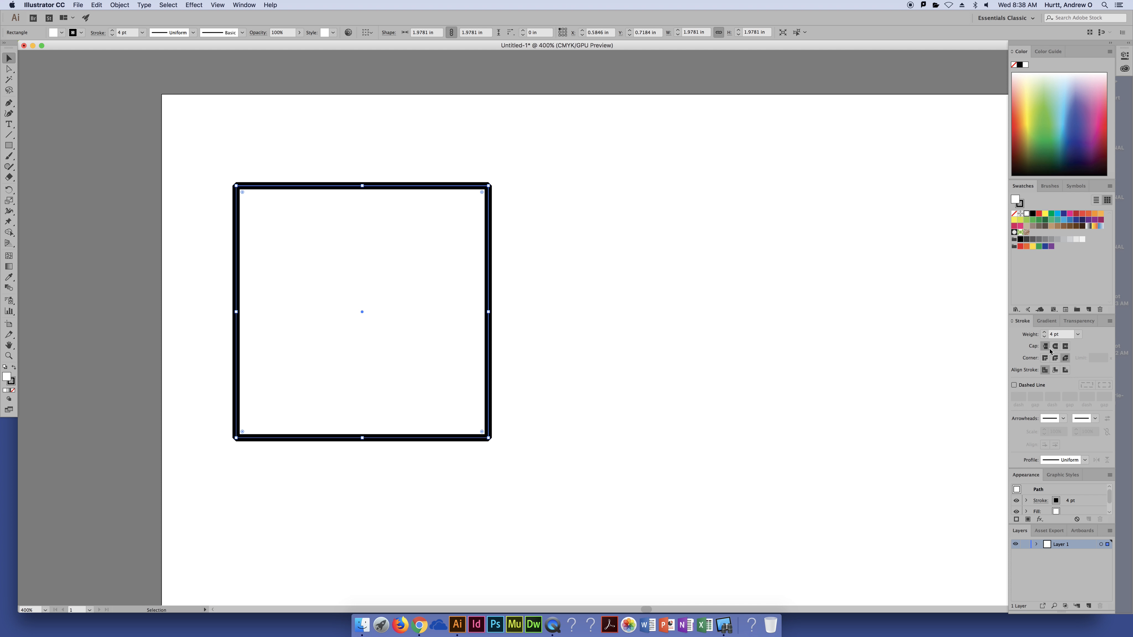
click(1044, 358)
click(1014, 384)
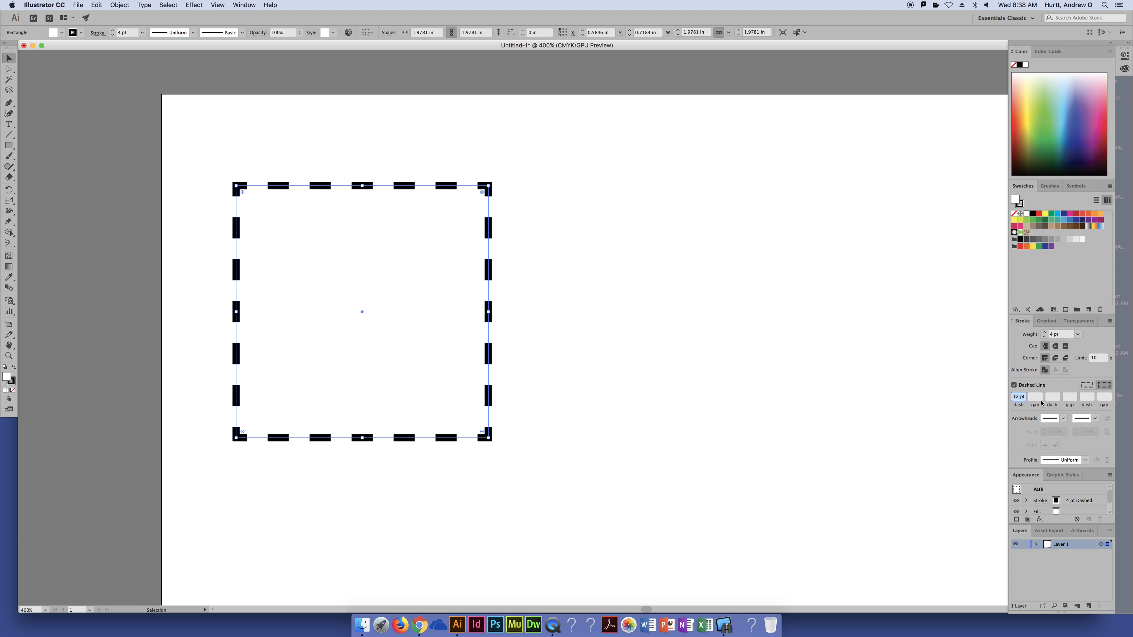
Set the stroke's first dash and gap to 6 pt each, and change the dash to 10 pt.
text(6)
key(Tab)
key(Tab)
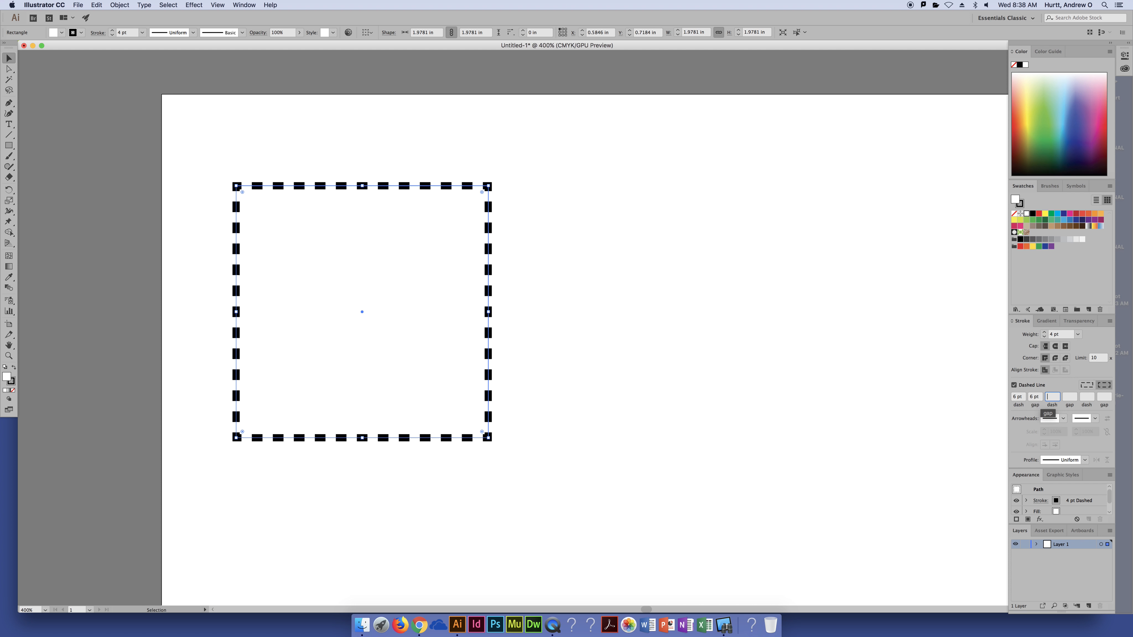
click(1016, 400)
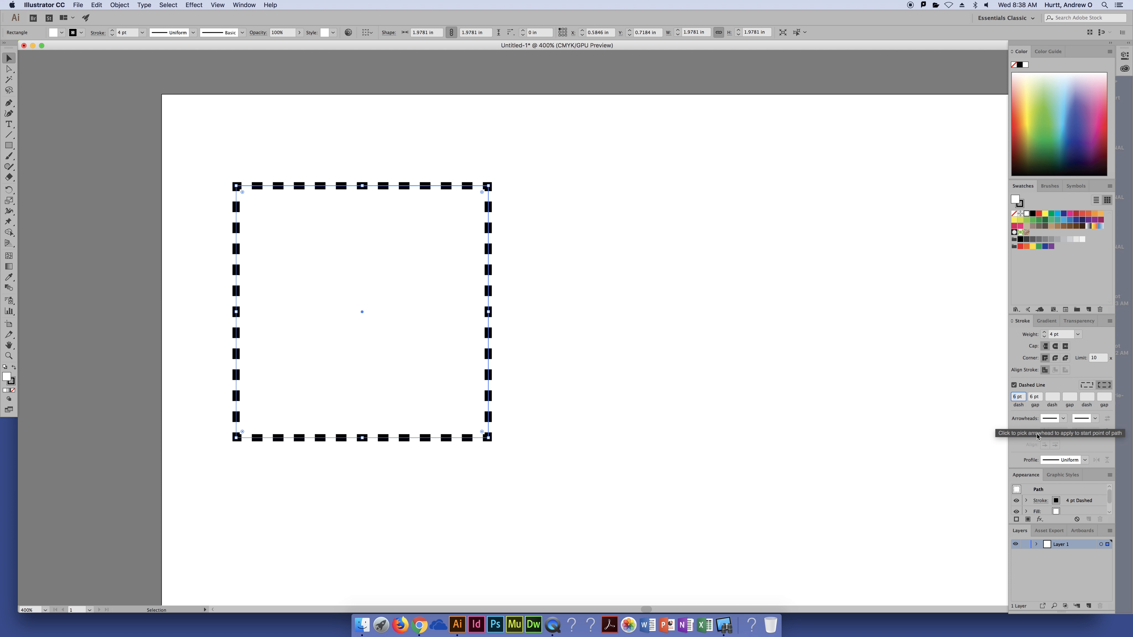
text(10)
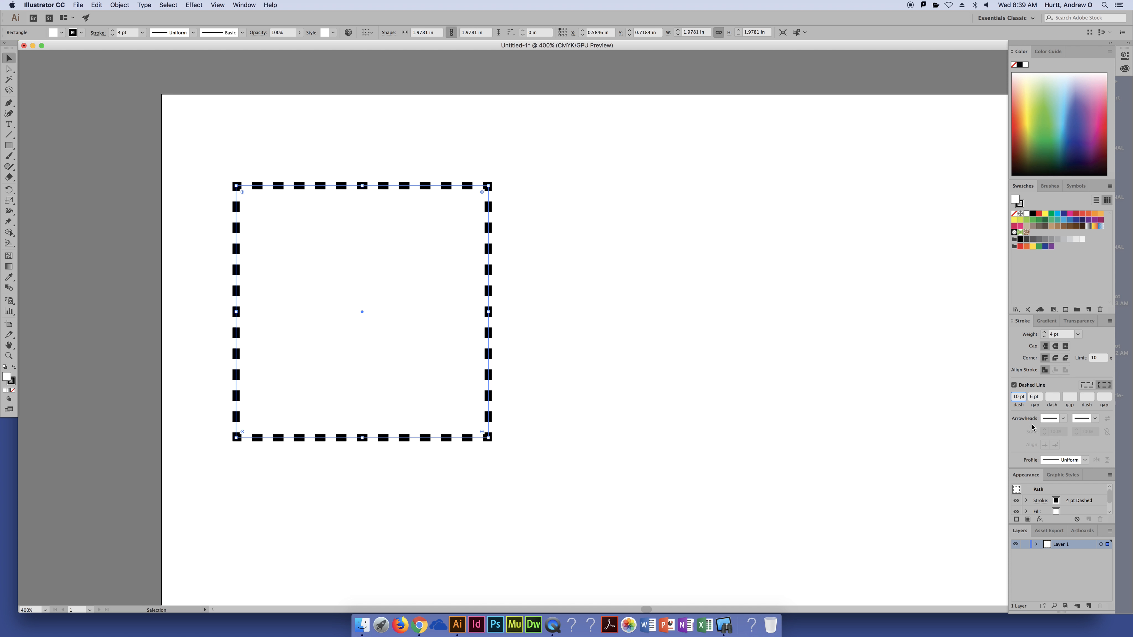
key(Tab)
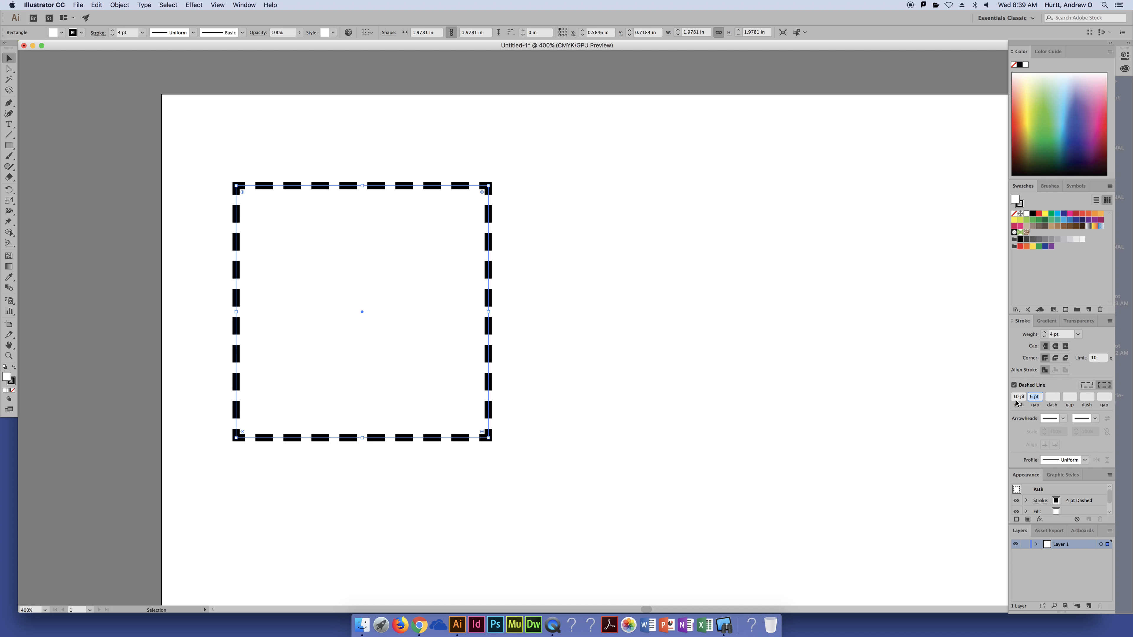
Extend the dash pattern with a 5 pt dash, 10 pt gap, 2 pt dash and 10 pt gap, and deselect the square.
click(1051, 398)
text(5)
key(Tab)
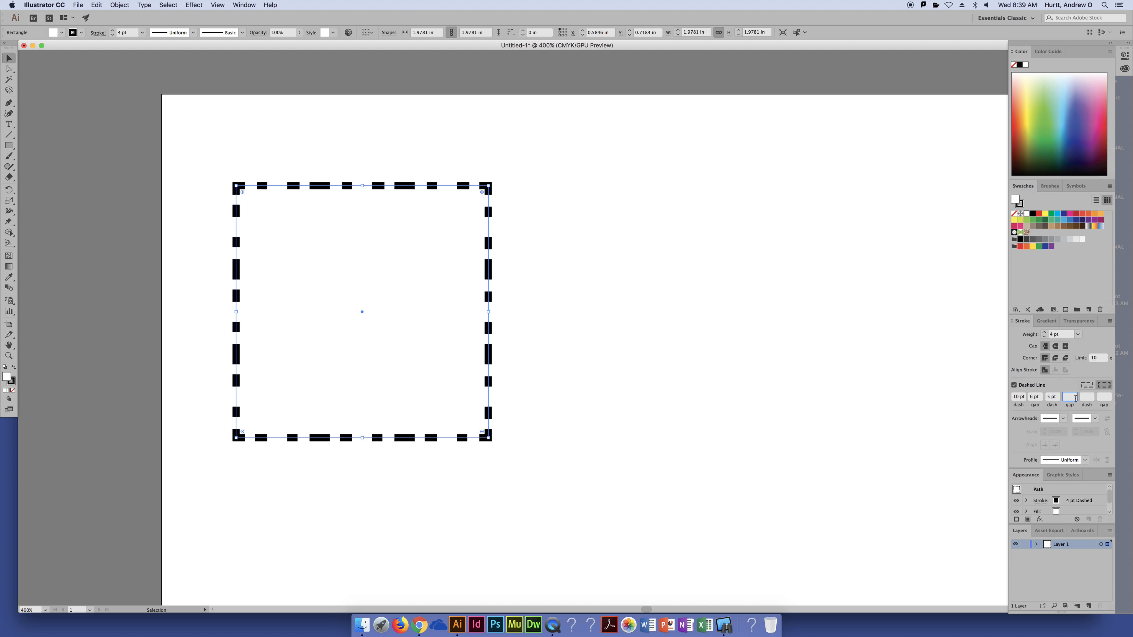
text(10)
key(Tab)
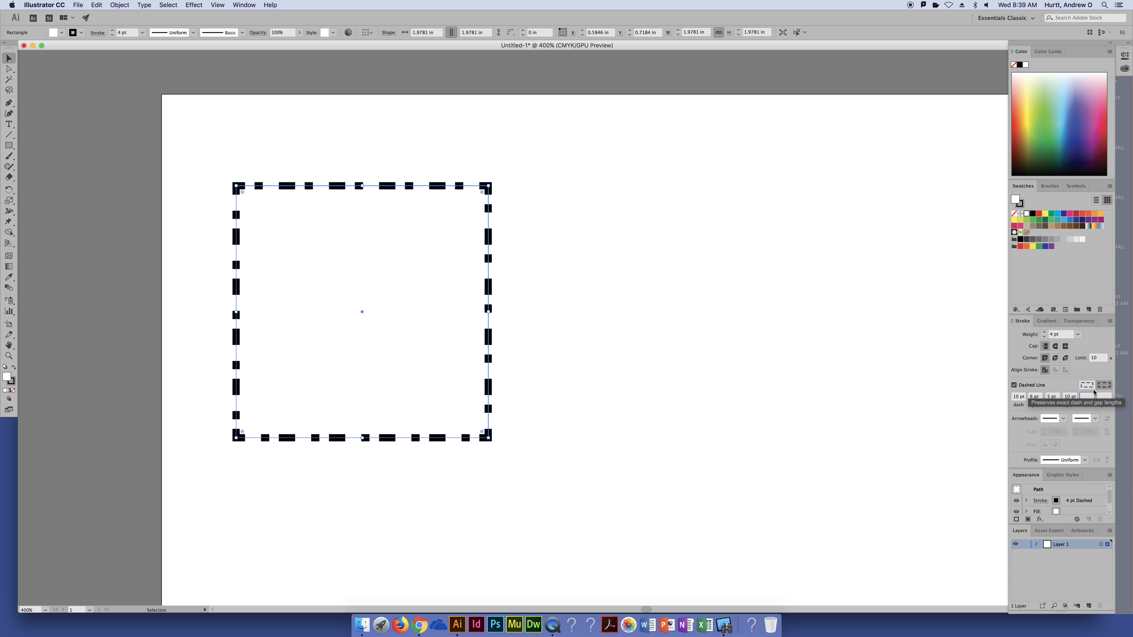
key(Tab)
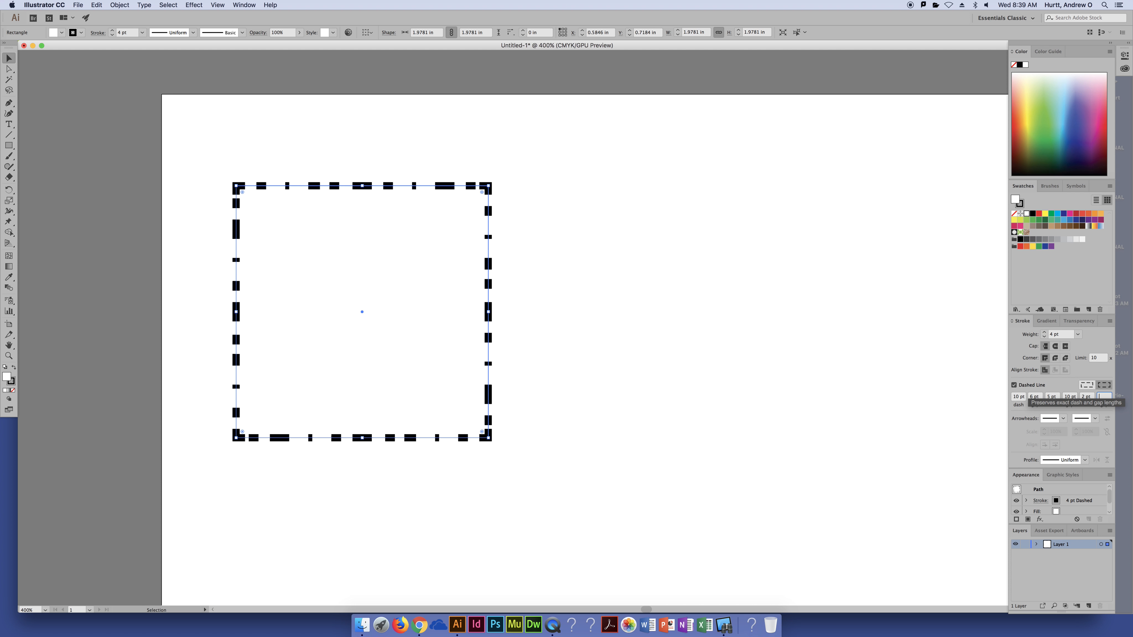
text(10)
key(Return)
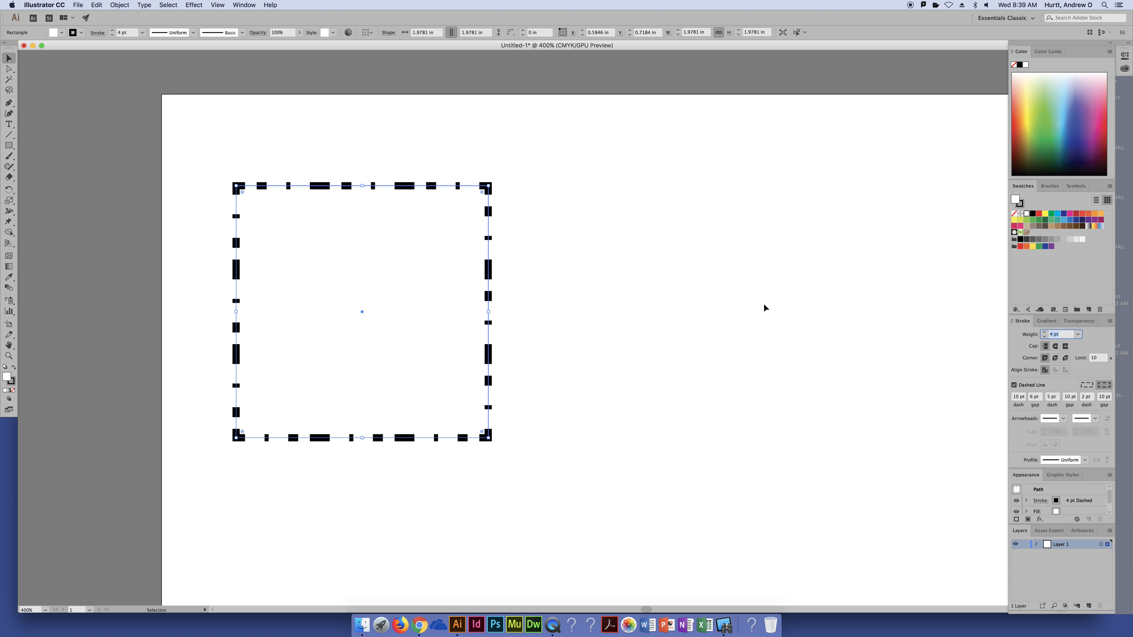
click(692, 294)
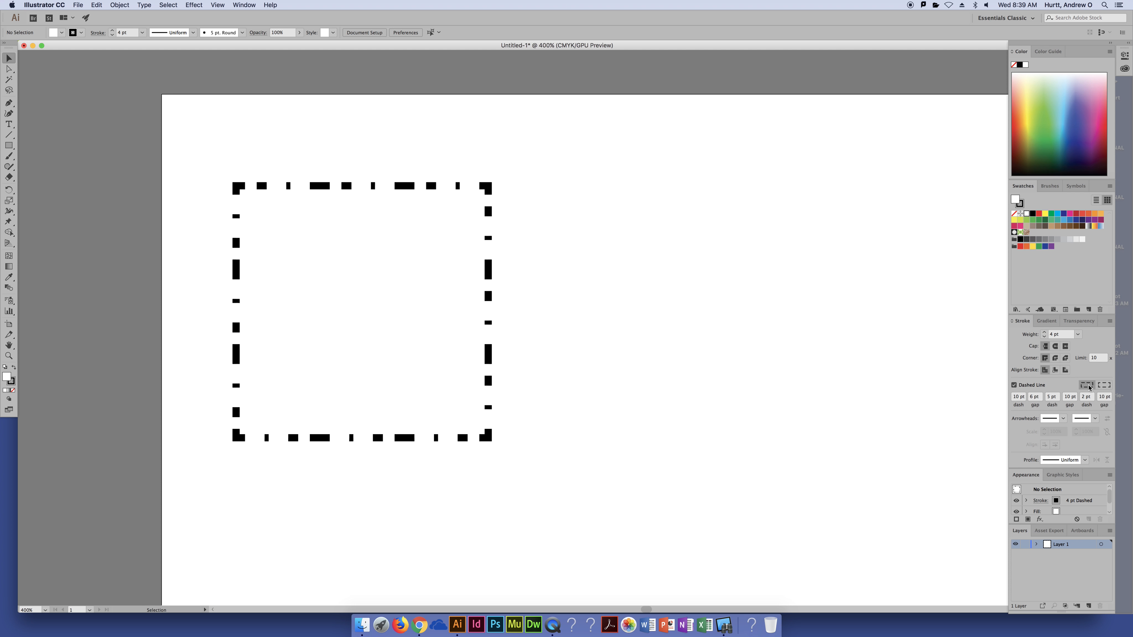
Make the square's dashed stroke preserve exact dash and gap lengths, and deselect it.
click(469, 369)
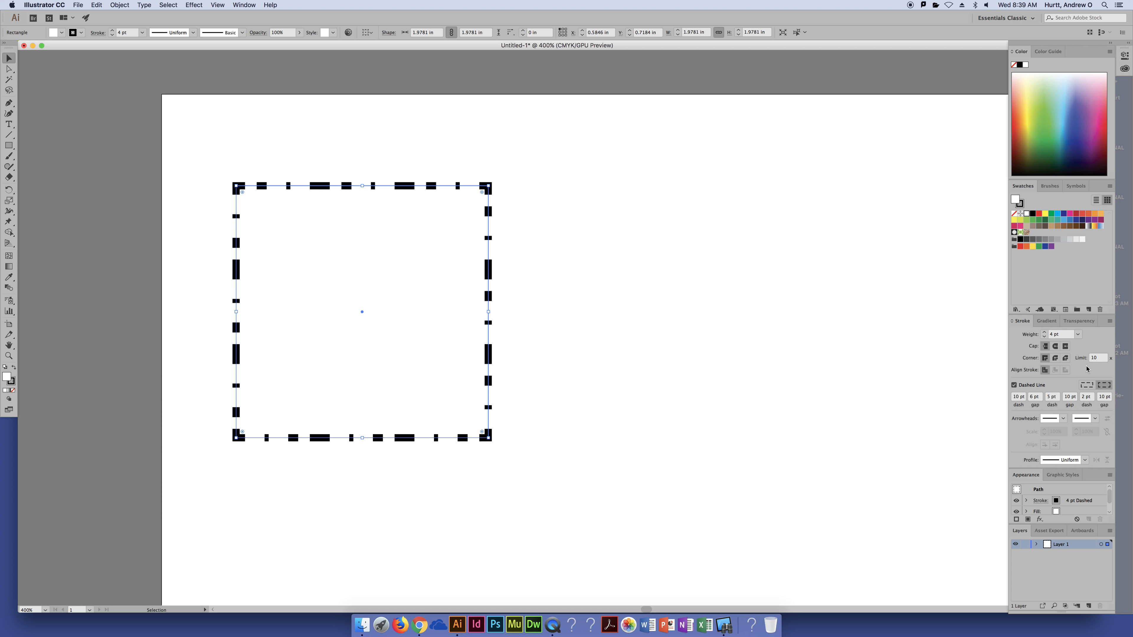
click(1084, 384)
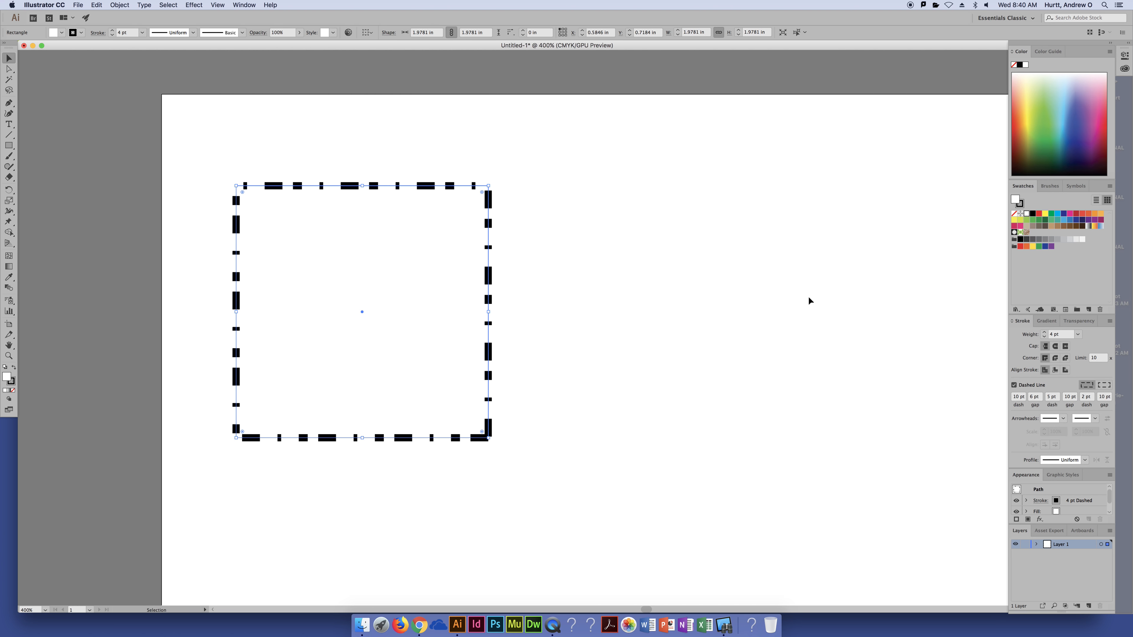
click(586, 296)
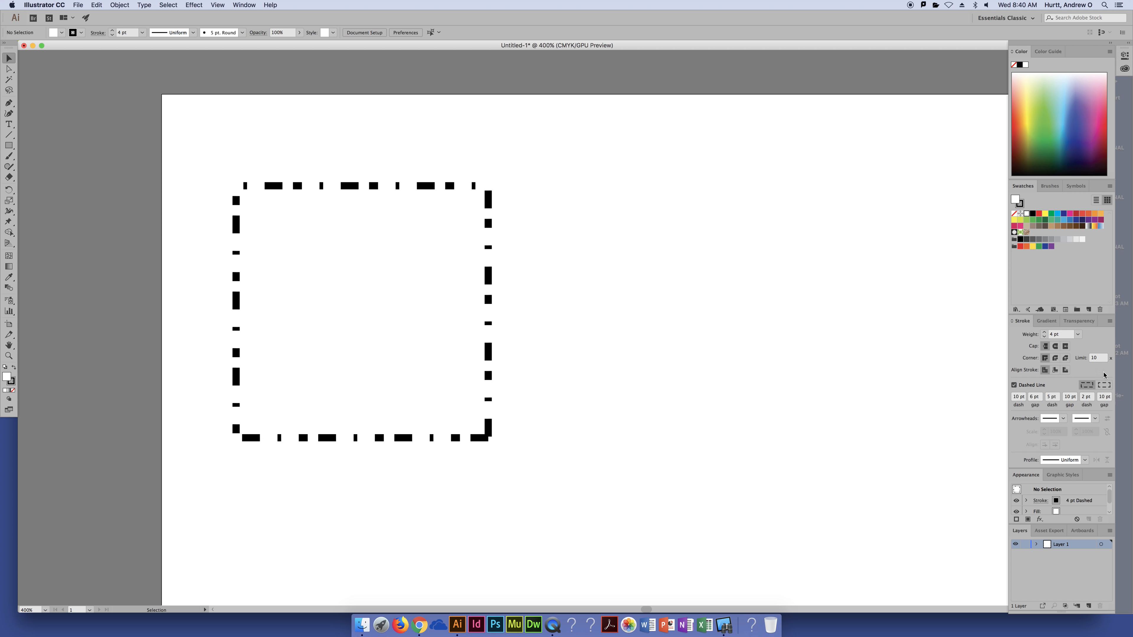
Align the square's dashes to its corners and path ends, adjusting lengths to fit, and deselect the square.
click(1104, 385)
drag(425, 223, 451, 318)
click(1104, 385)
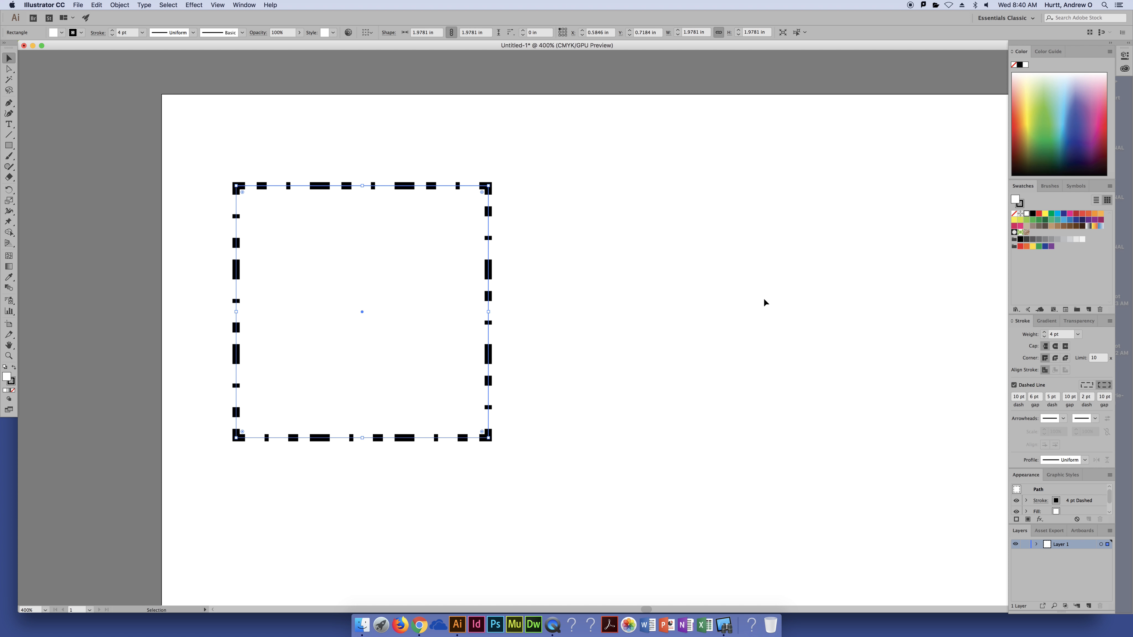
click(764, 299)
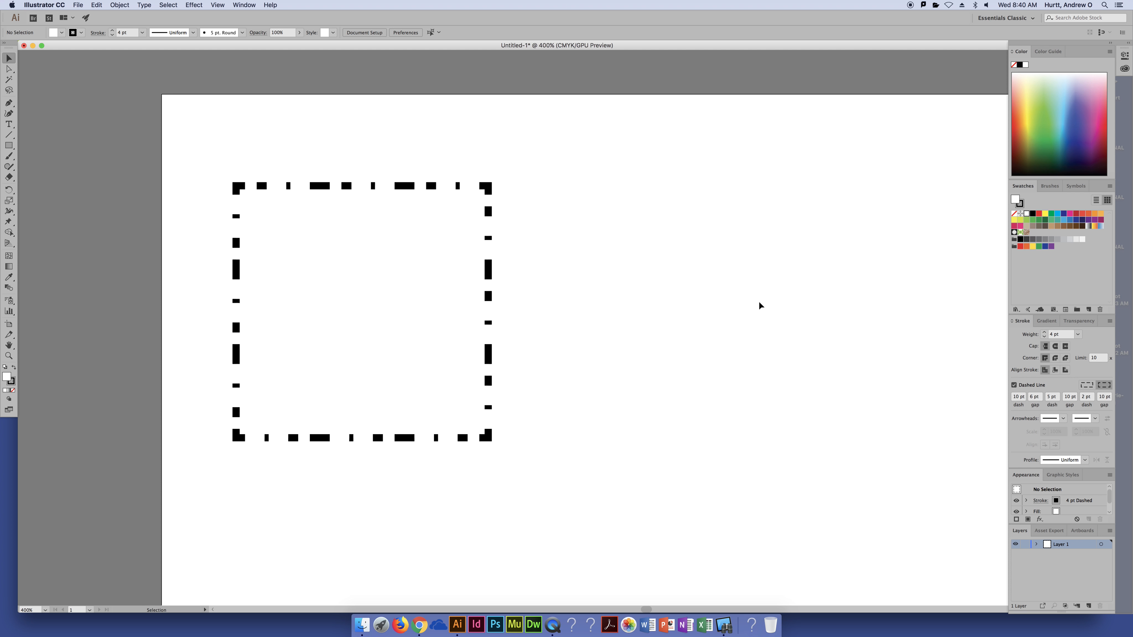
Select the square and turn off the dashed line on its stroke.
click(454, 296)
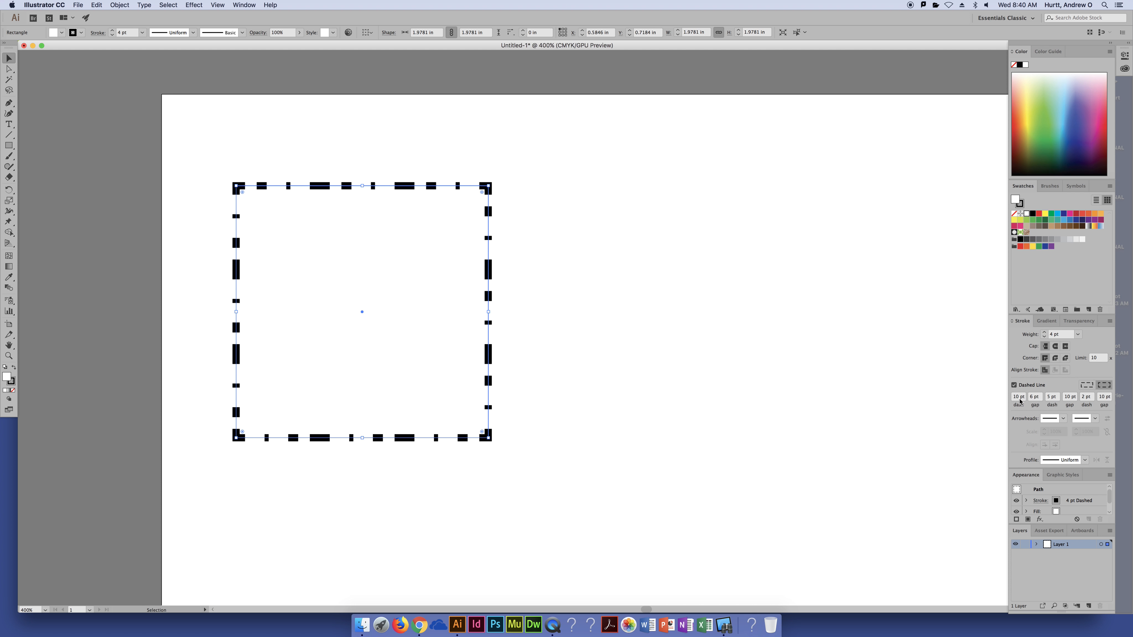
click(1103, 396)
click(1013, 385)
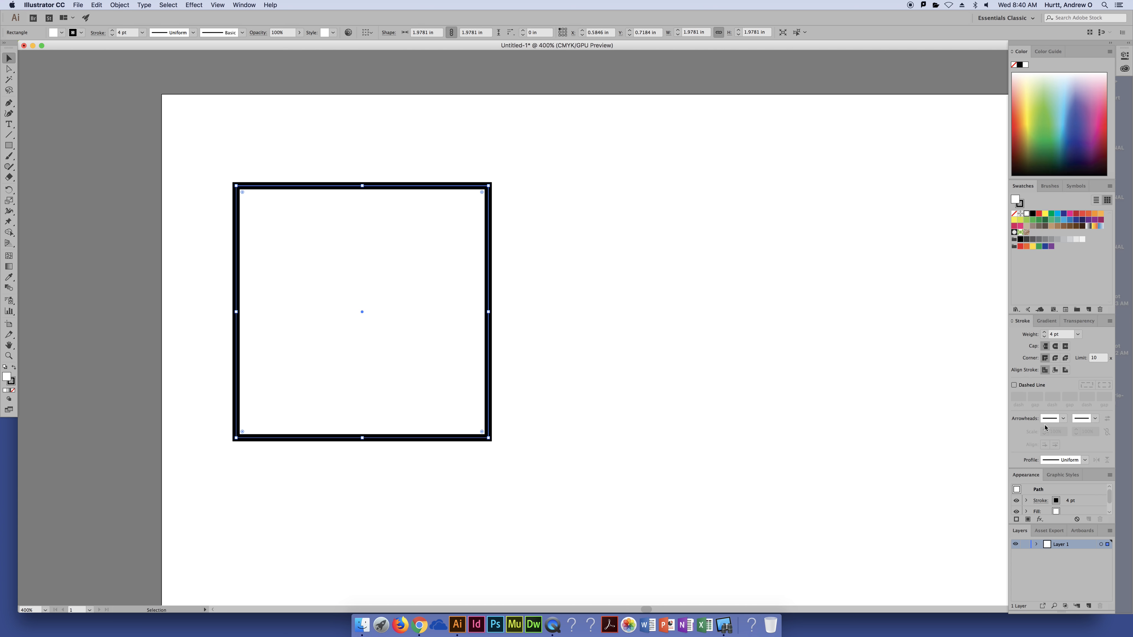
Try Width Profile 2, Width Profile 1 and Width Profile 3 in turn on the square's stroke.
click(1049, 462)
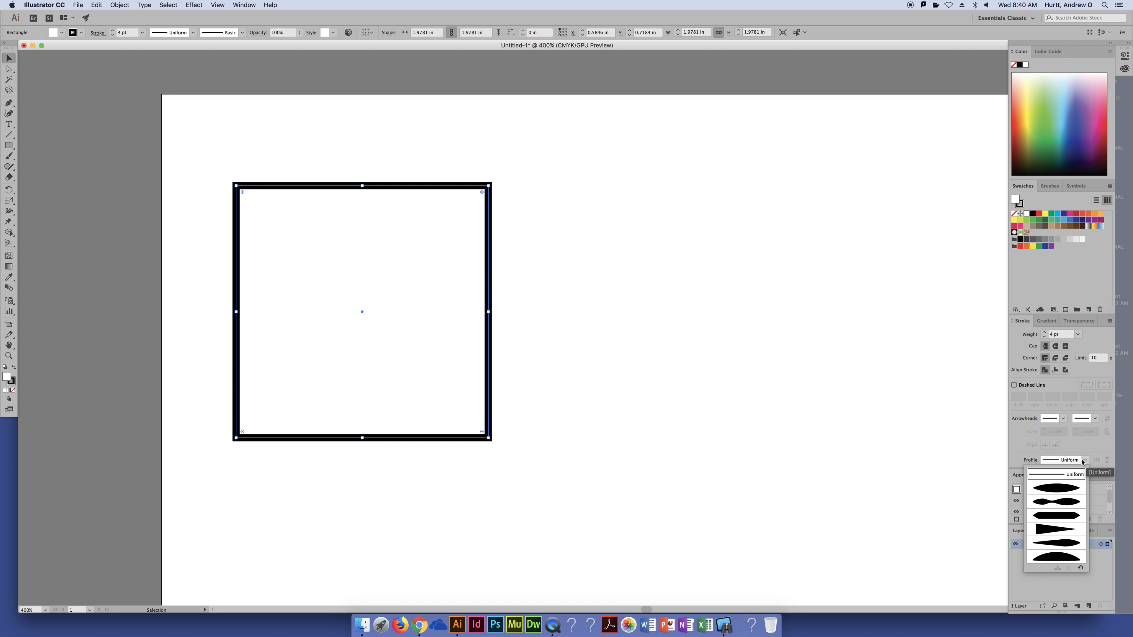
click(1053, 503)
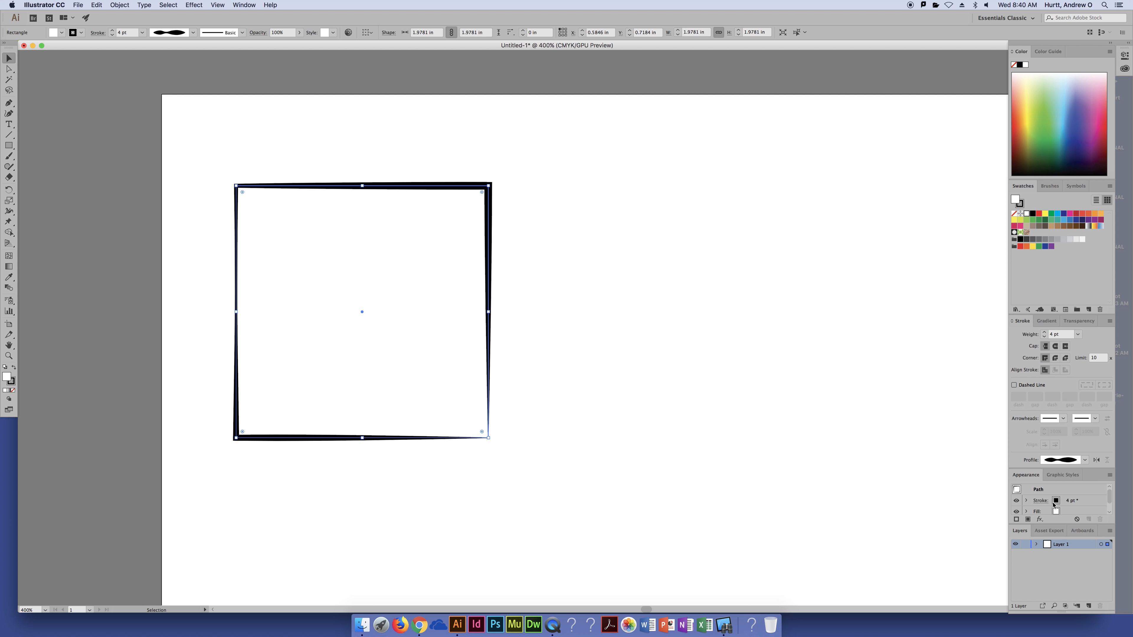
click(1083, 460)
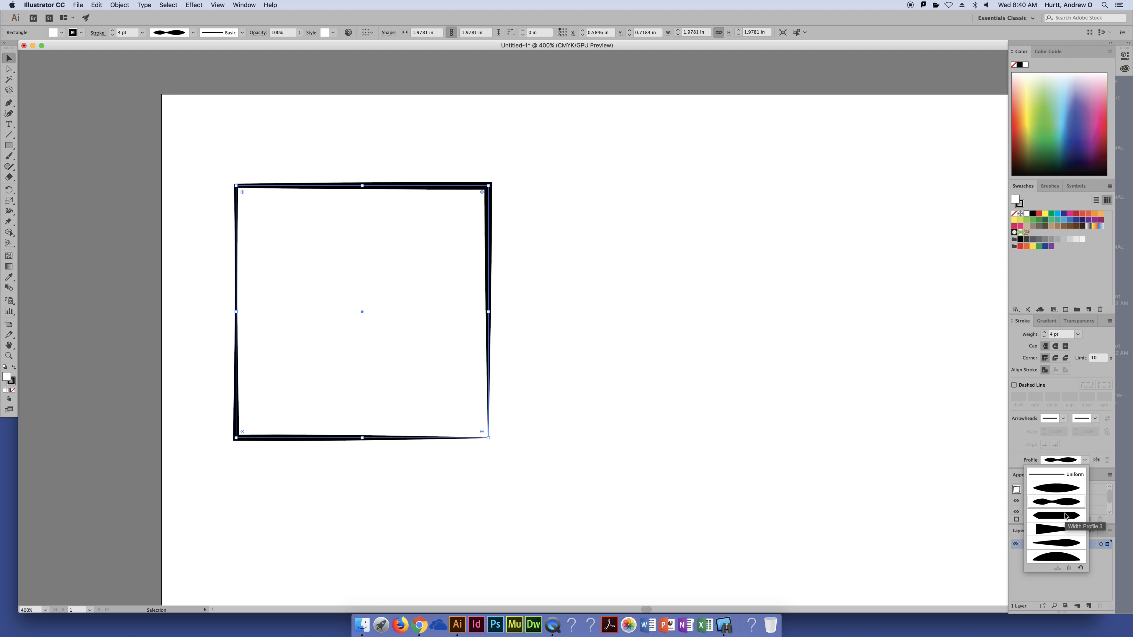
click(1061, 488)
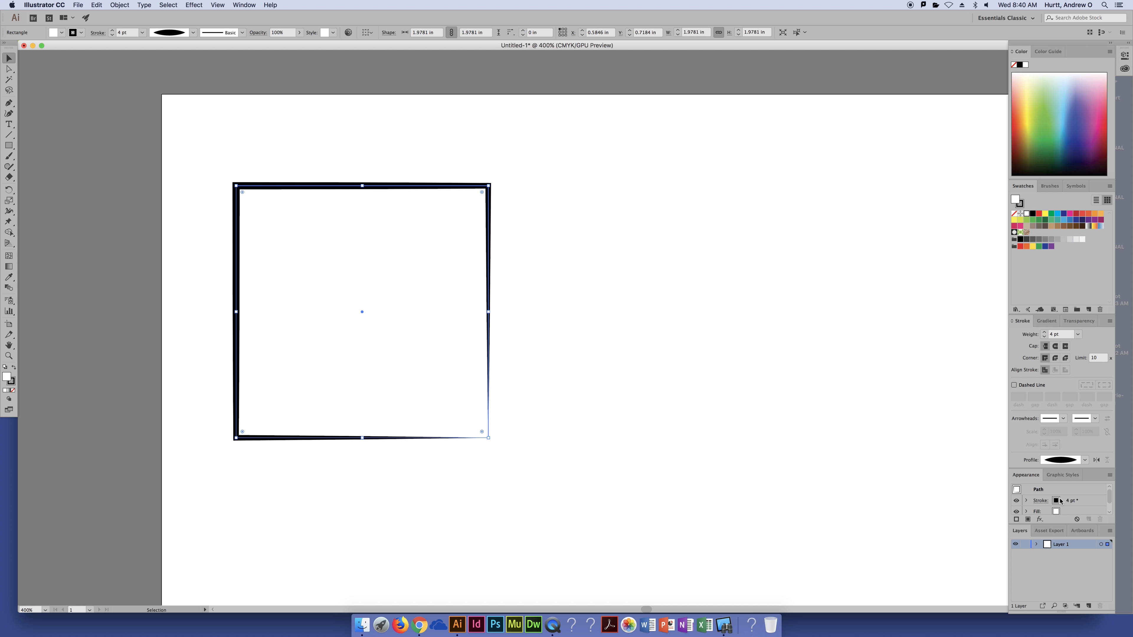
click(1084, 460)
click(1068, 516)
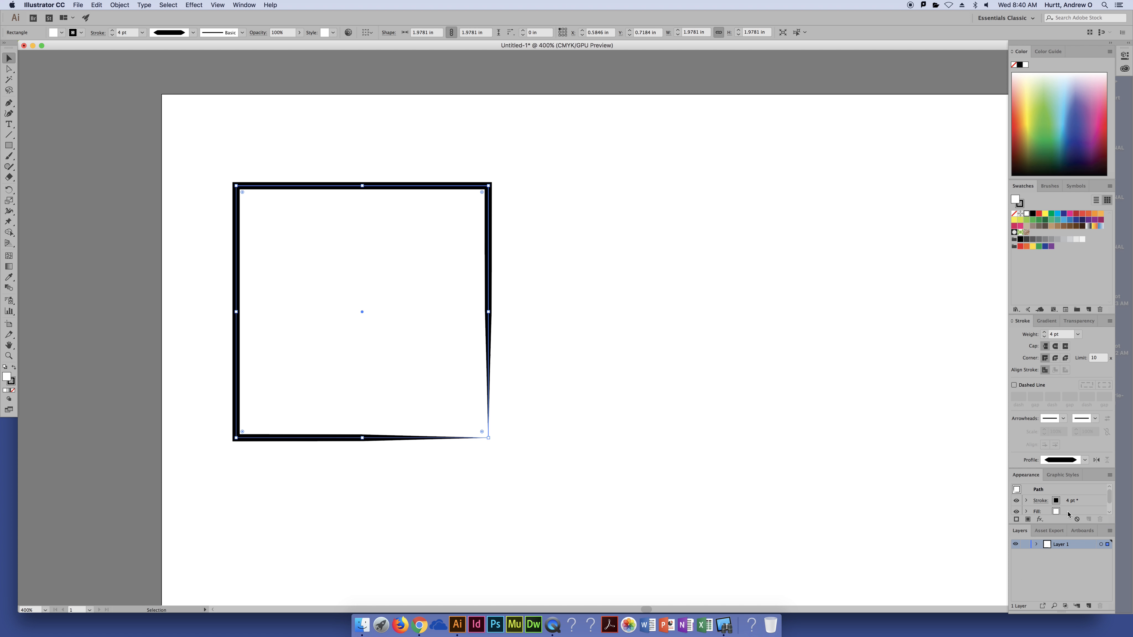
Try the tapered Width Profile 4 and the half-dome Width Profile 6 on the square's stroke.
click(1081, 460)
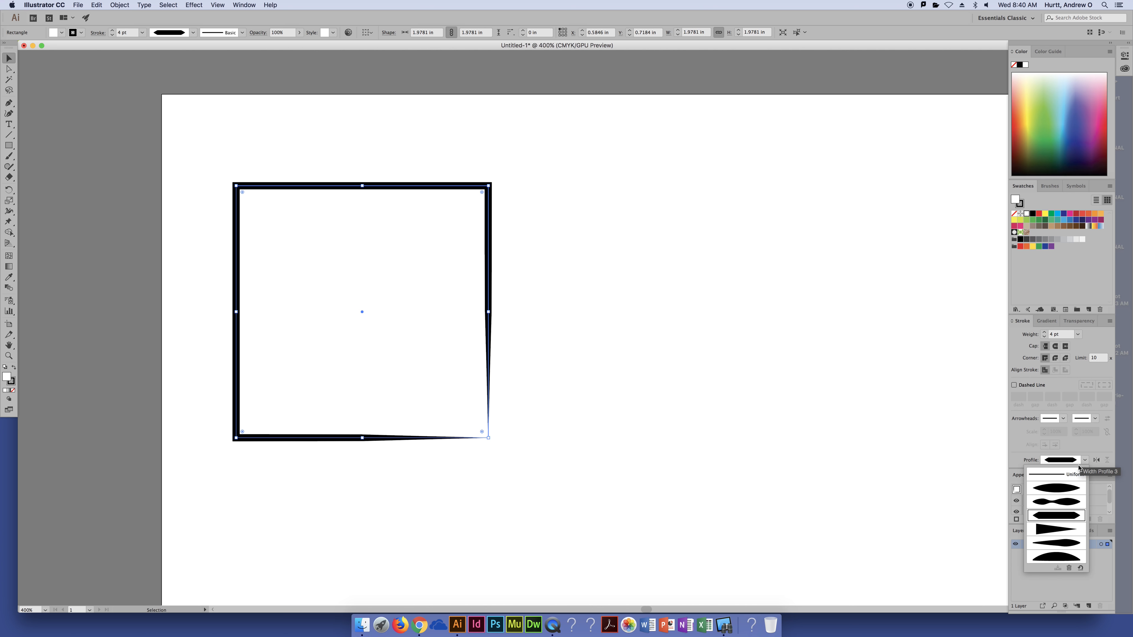
click(1067, 530)
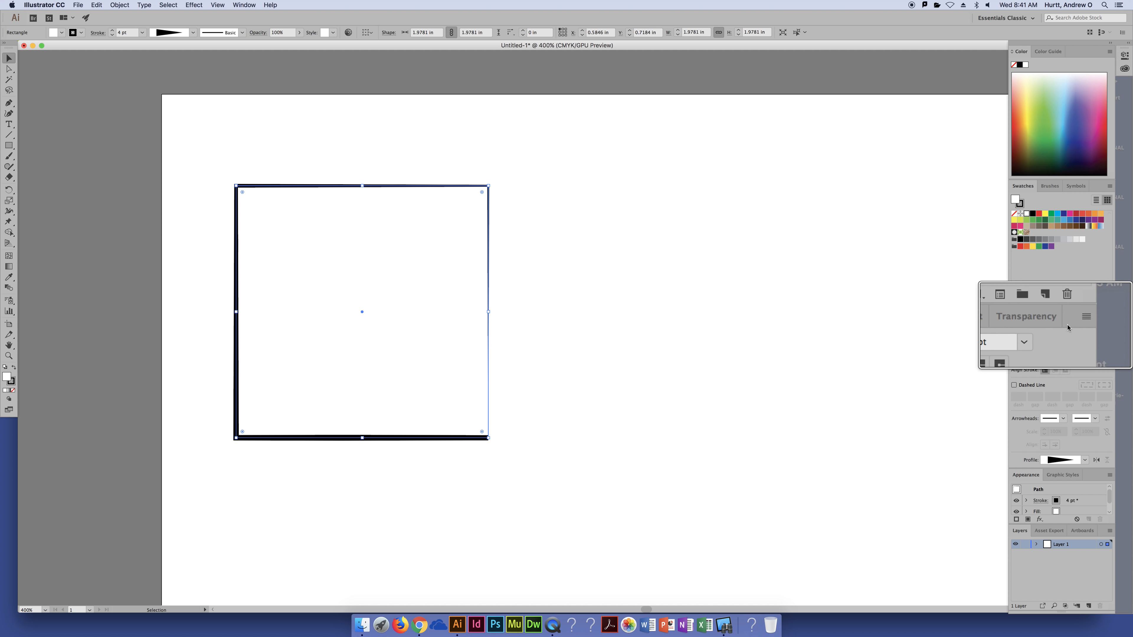
click(1083, 323)
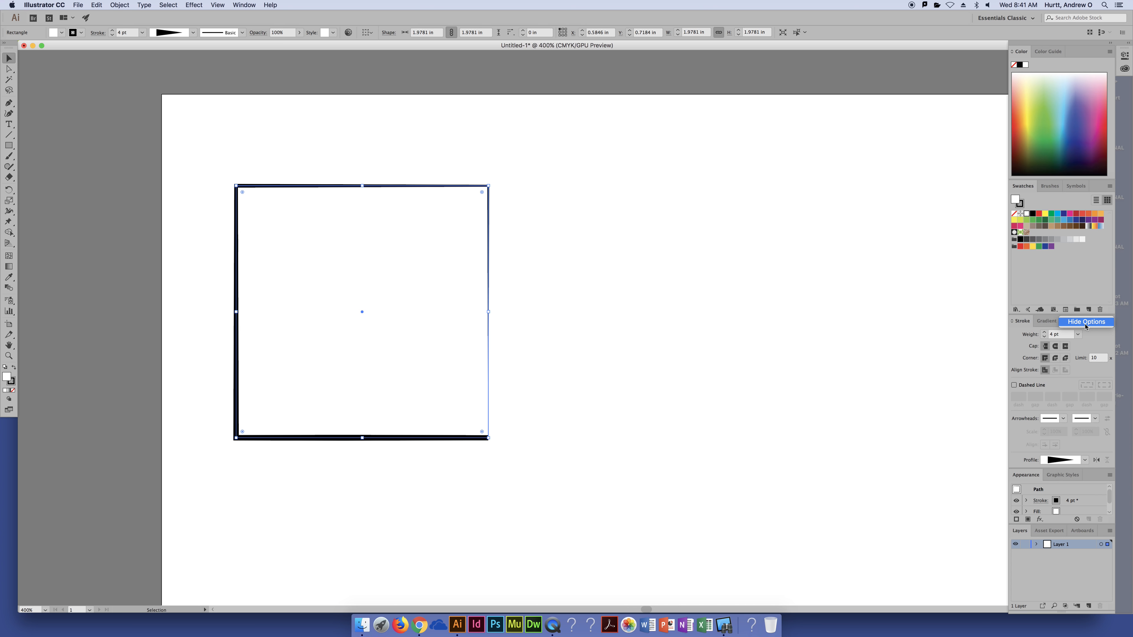
click(1086, 461)
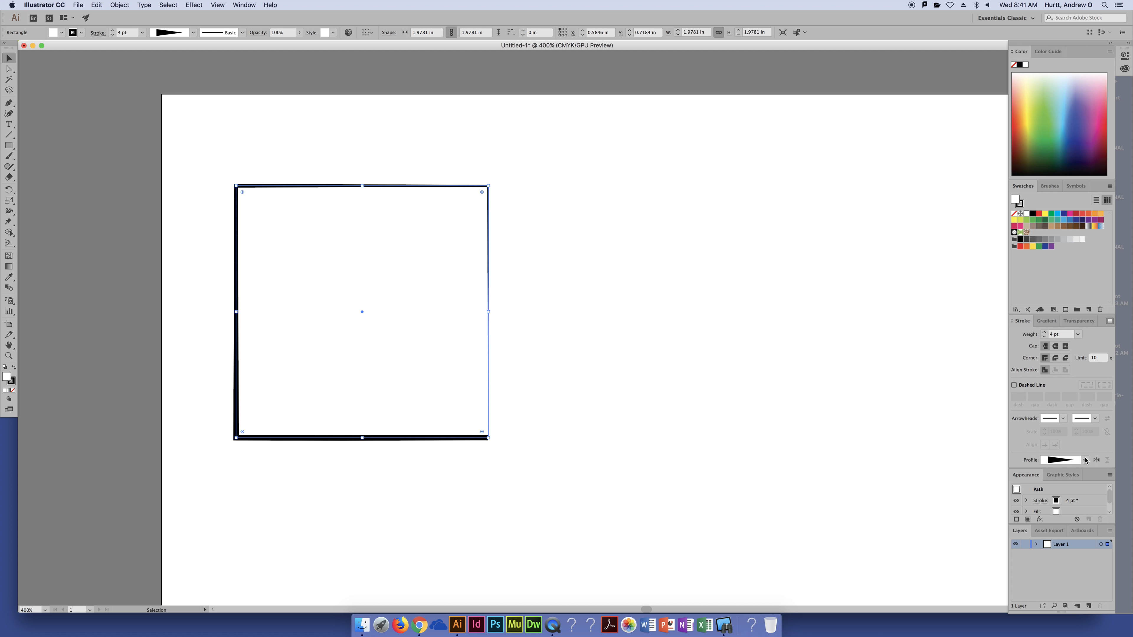
click(1085, 459)
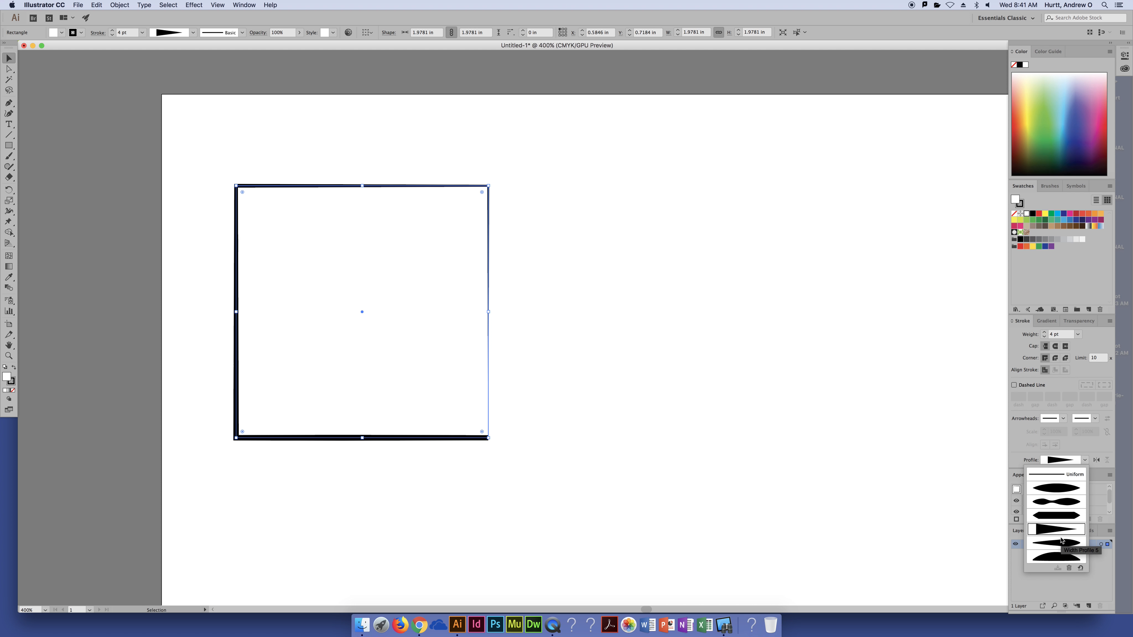
click(1051, 558)
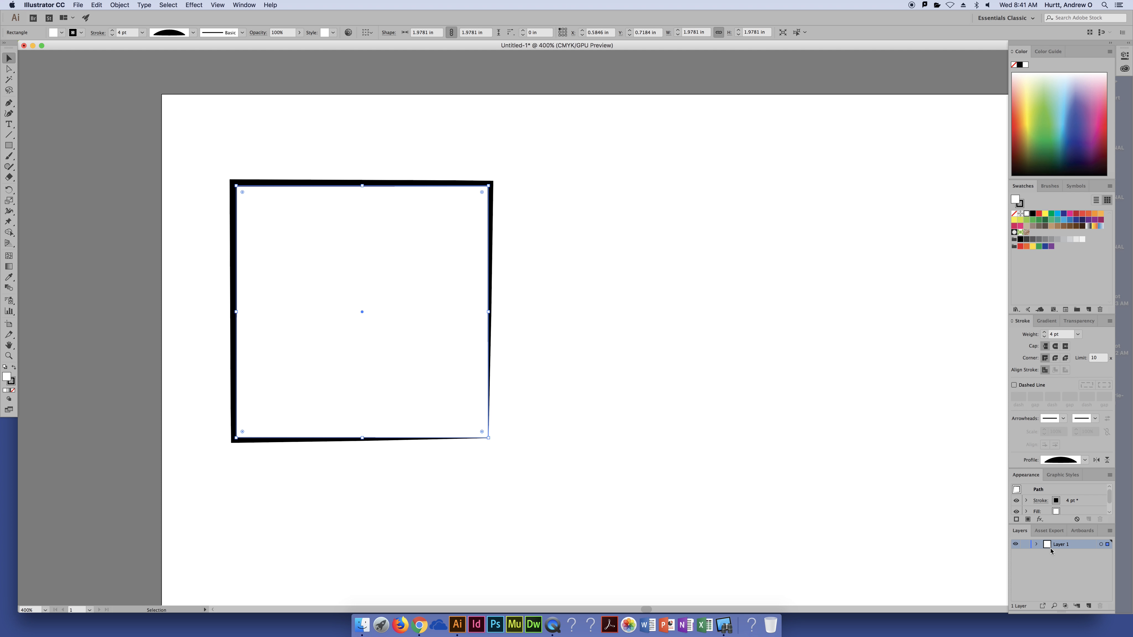
Switch the square's stroke to Width Profile 3, and settle on the tapered Width Profile 4.
click(1084, 460)
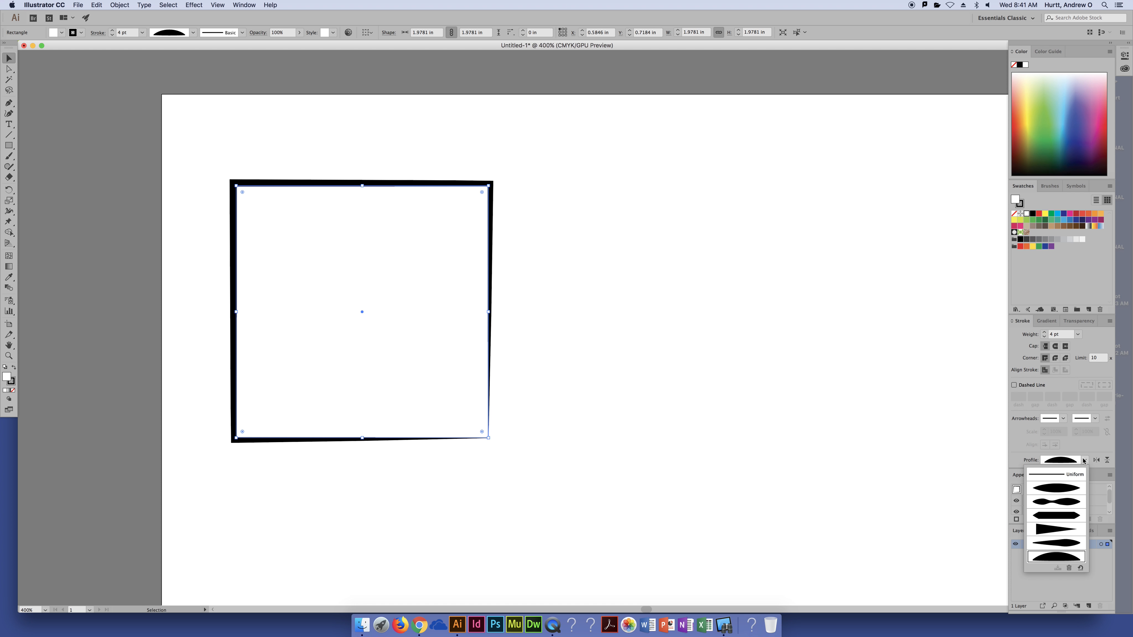
click(1063, 516)
click(1084, 460)
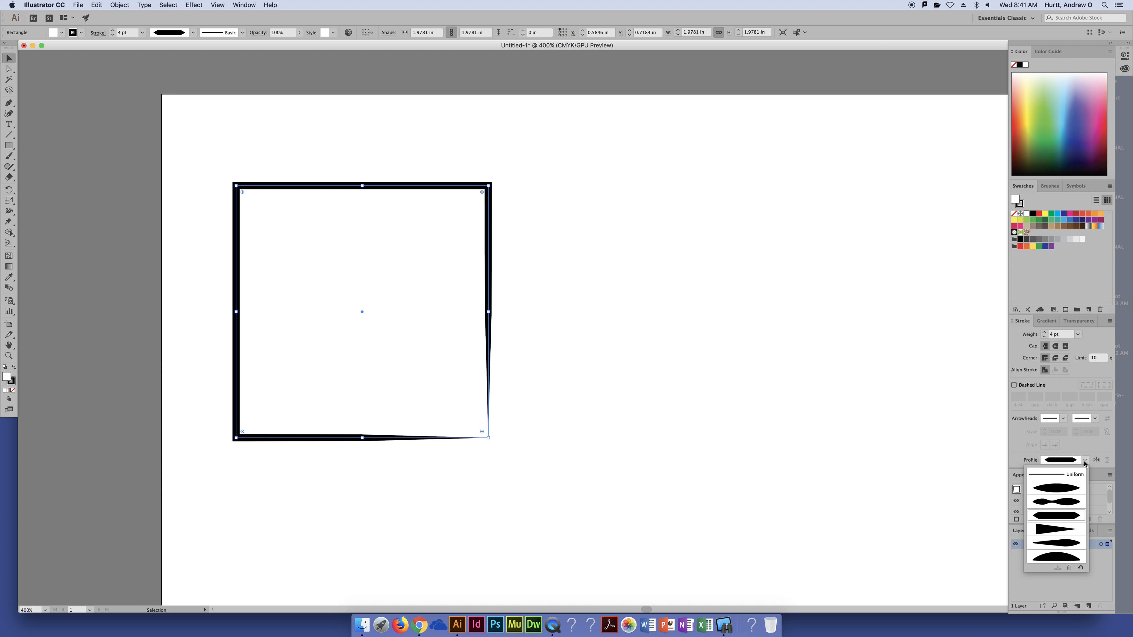
click(1066, 532)
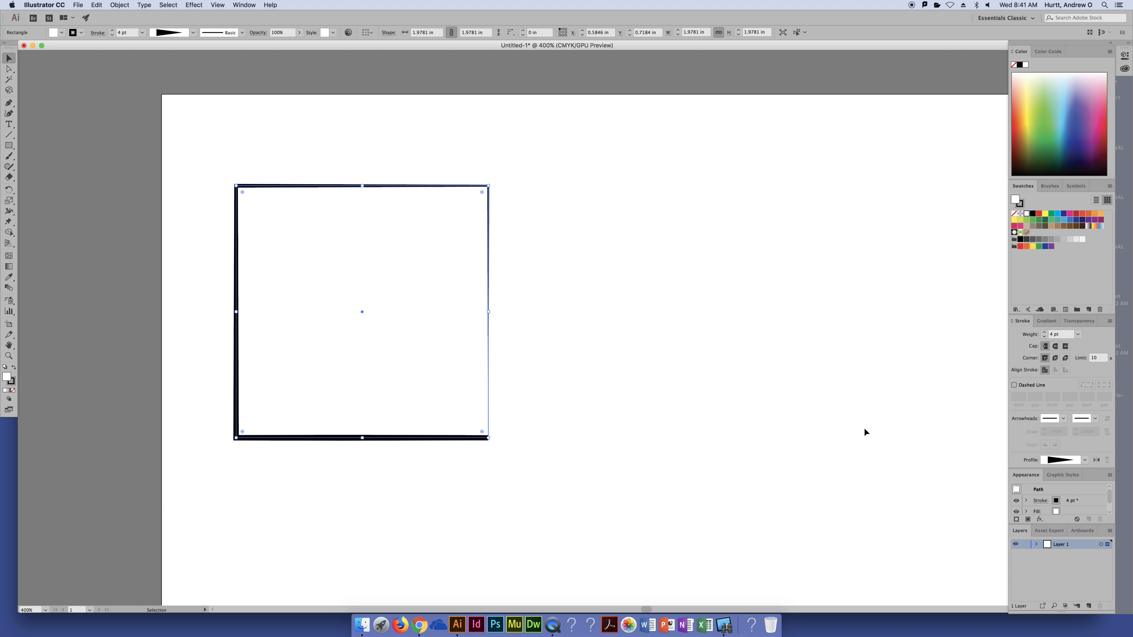
Flip the tapered profile along the square's stroke, flip it back, flip it once more and deselect the square.
click(1097, 461)
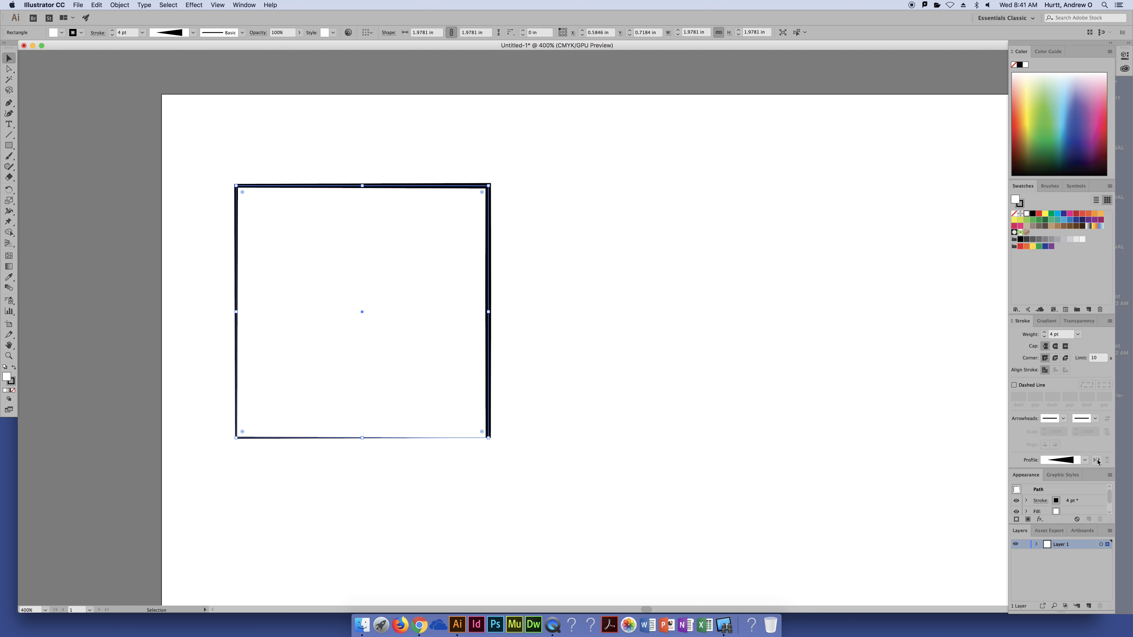
click(1097, 461)
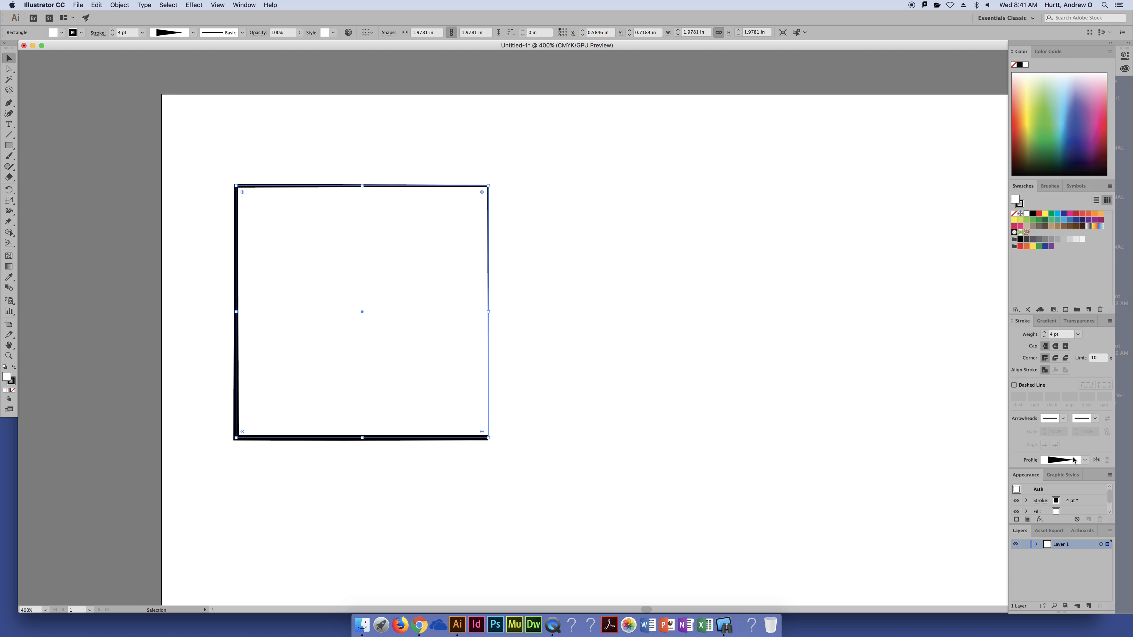
click(1097, 460)
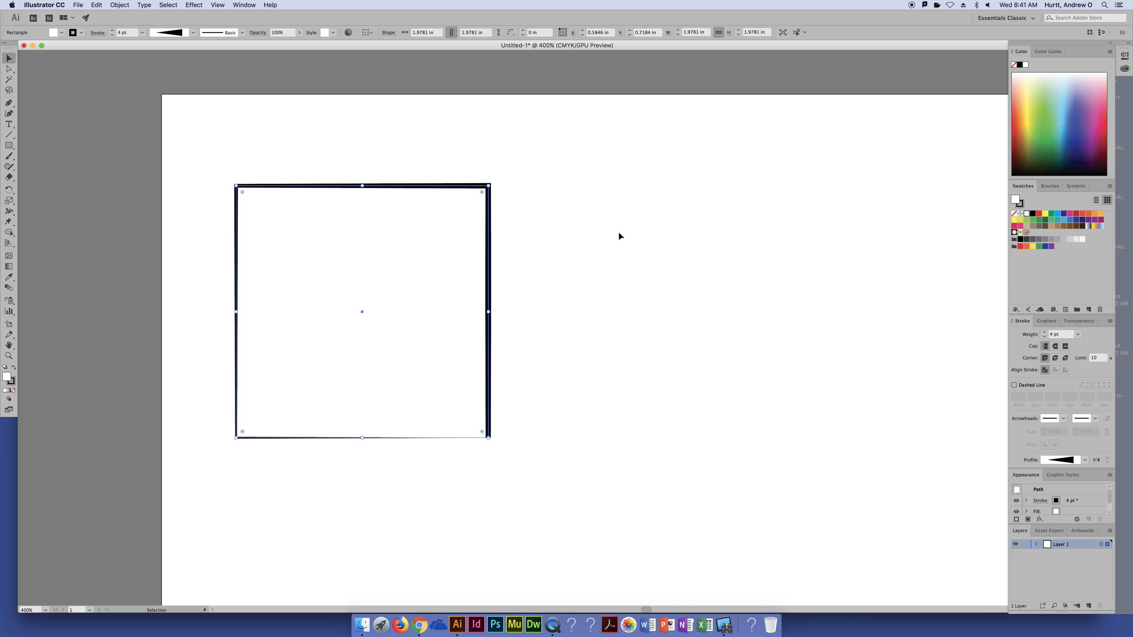
click(583, 339)
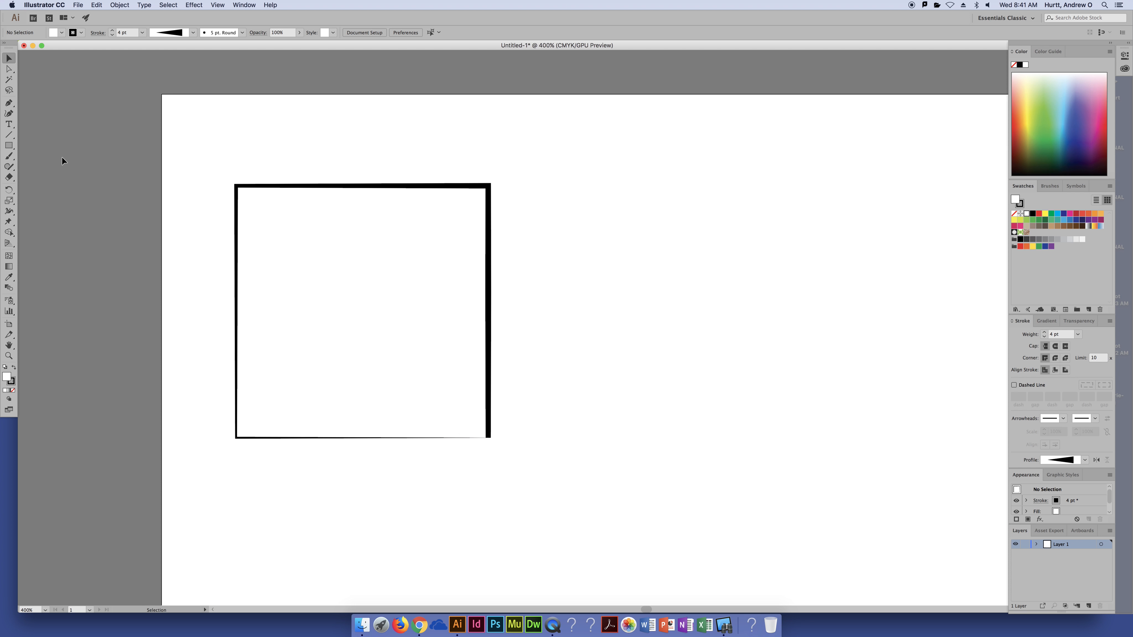
Give the square a red fill and a cyan stroke, and deselect it.
click(403, 320)
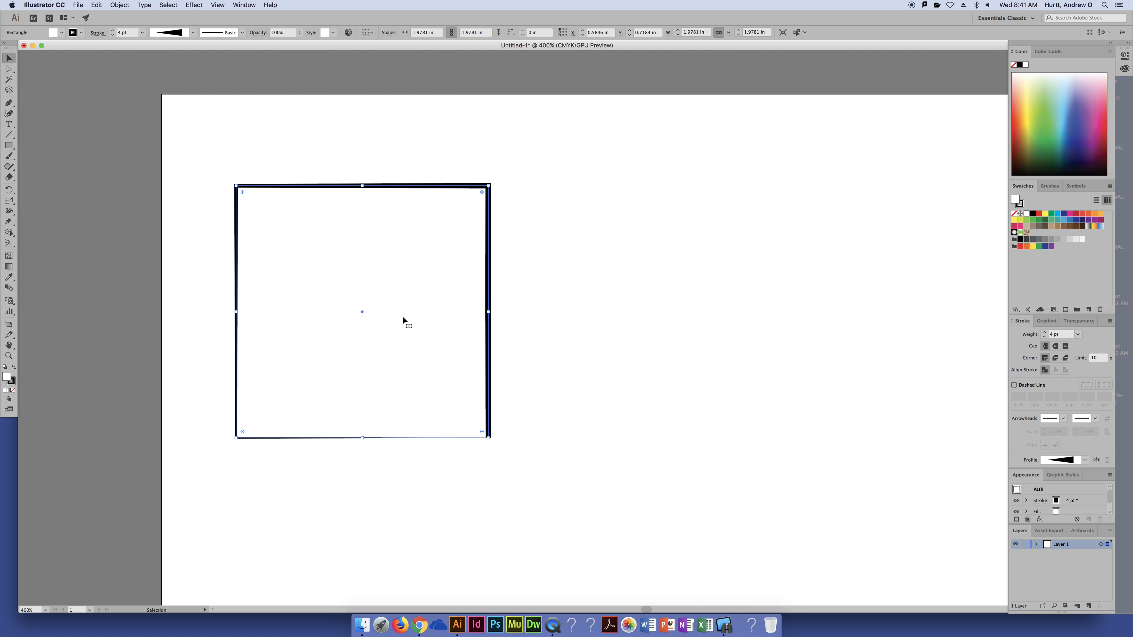
click(1038, 214)
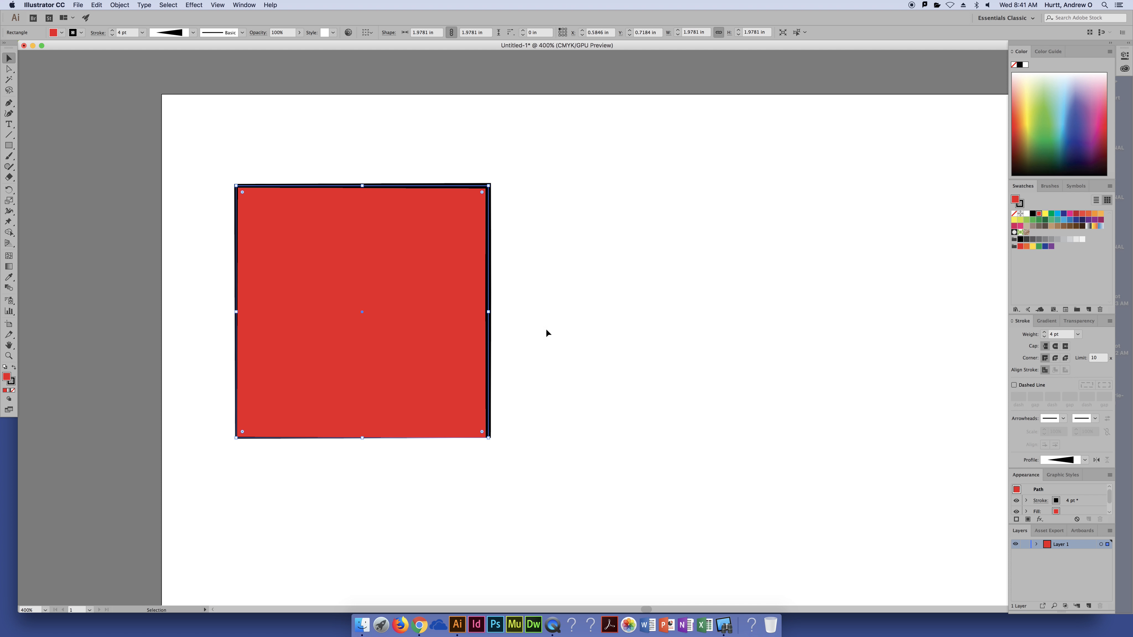
key(x)
click(1058, 214)
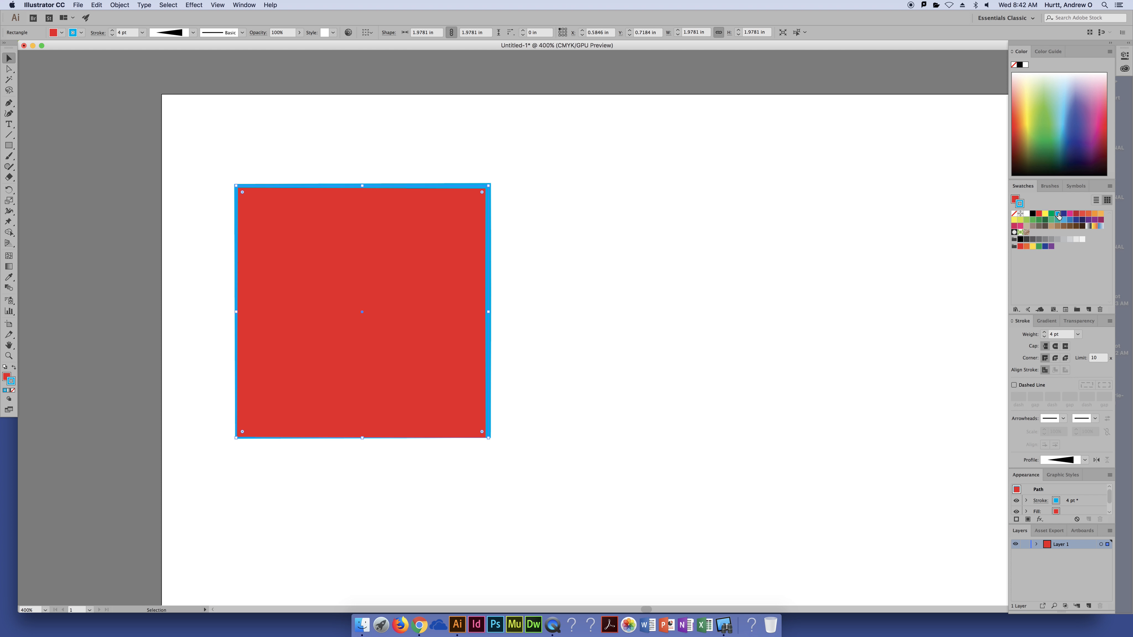
click(686, 267)
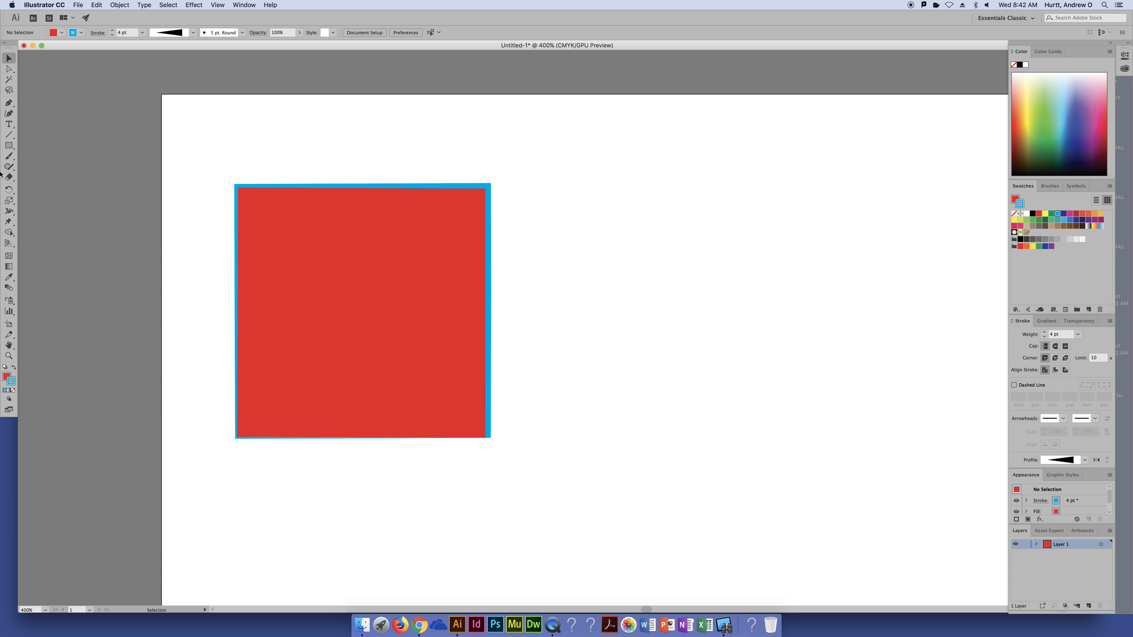
Draw a circle about 1.7 in in diameter to the right of the square with the Ellipse tool.
click(8, 145)
drag(9, 145, 35, 167)
drag(670, 227, 881, 443)
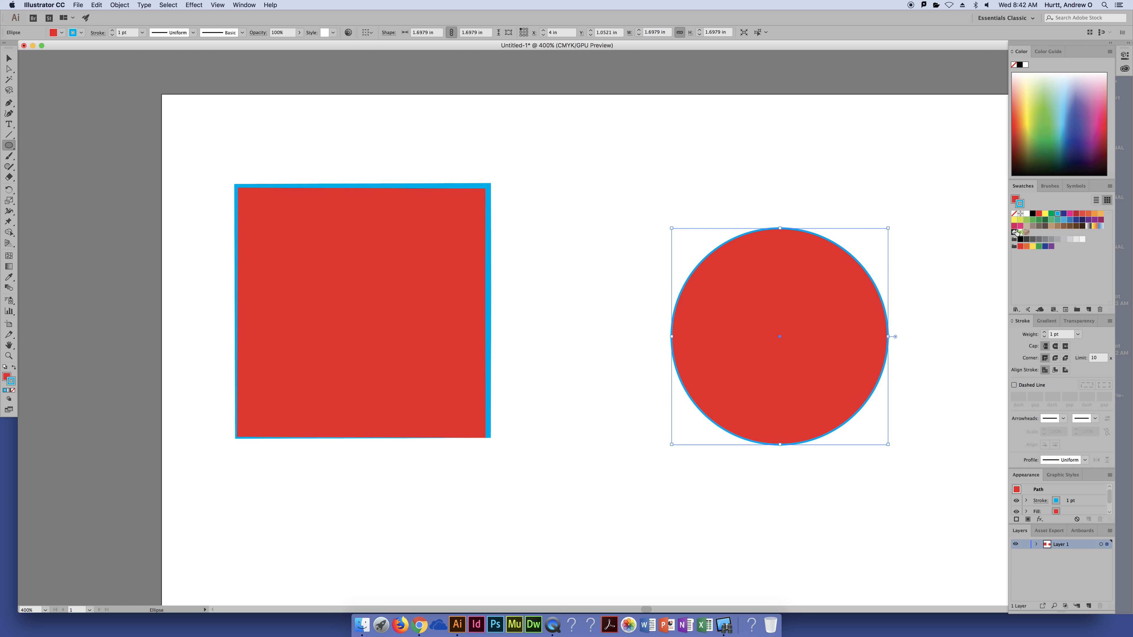
Remove the circle's stroke and fill the circle with black.
click(1026, 214)
click(1016, 199)
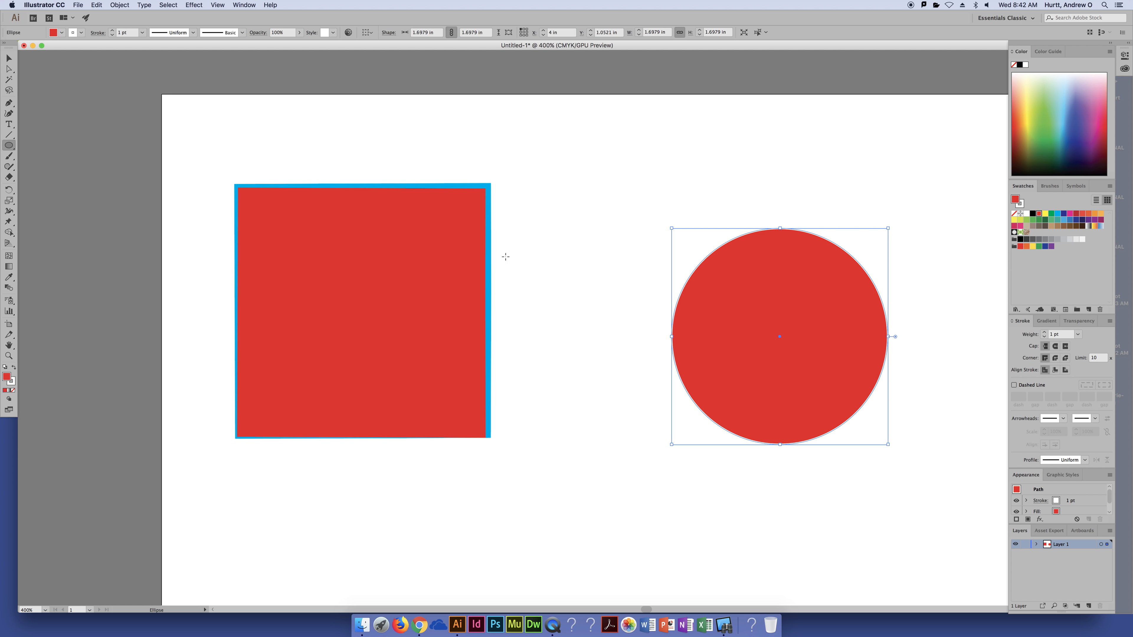
key(x)
click(1014, 213)
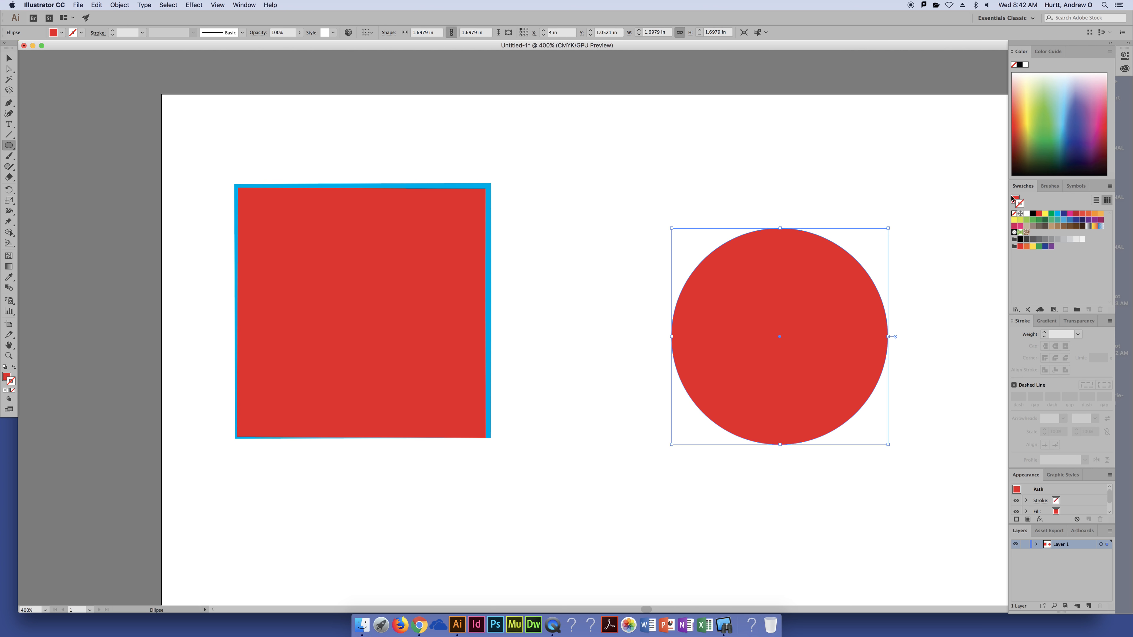
click(1033, 213)
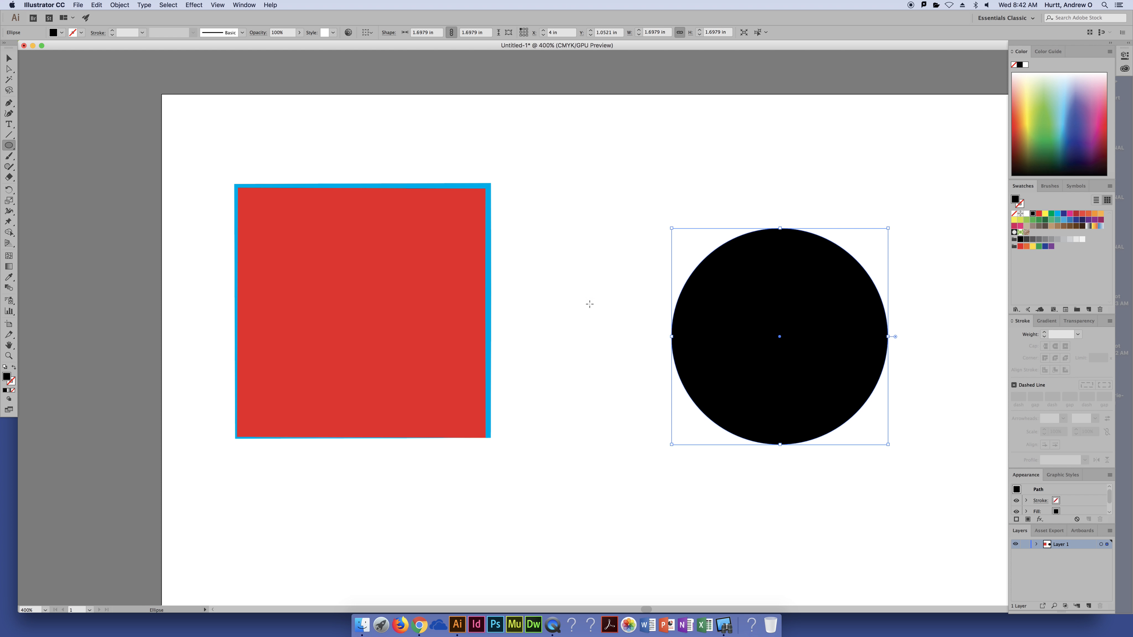
Move the black circle beside the square, to about X 3.83 in, Y 0.61 in.
key(v)
drag(714, 284, 683, 345)
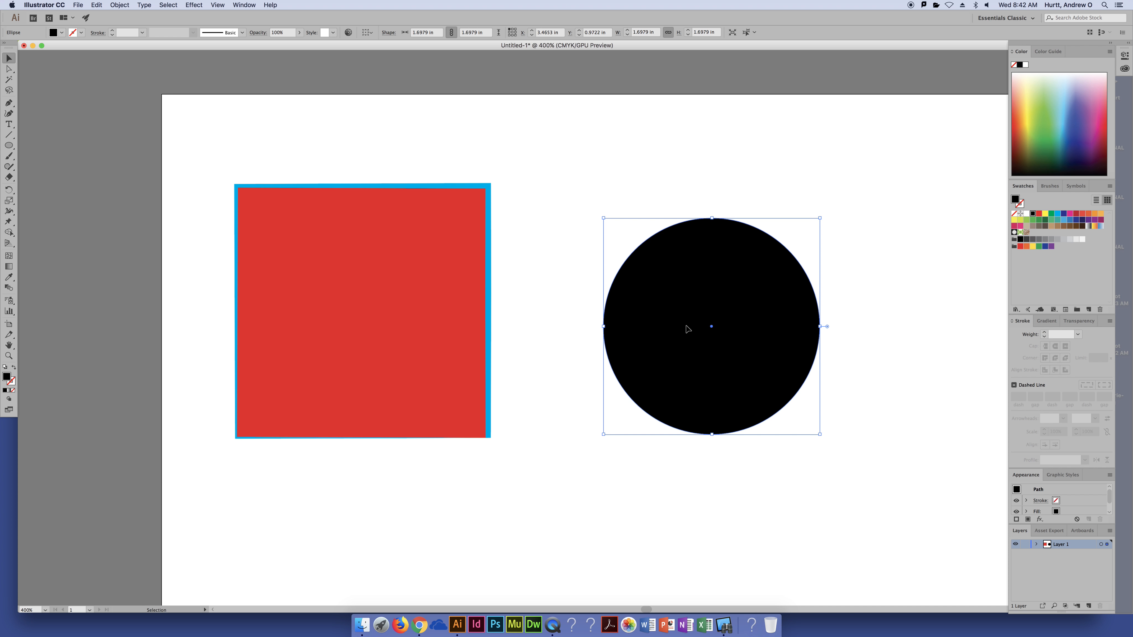
key(super+minus)
key(super+minus)
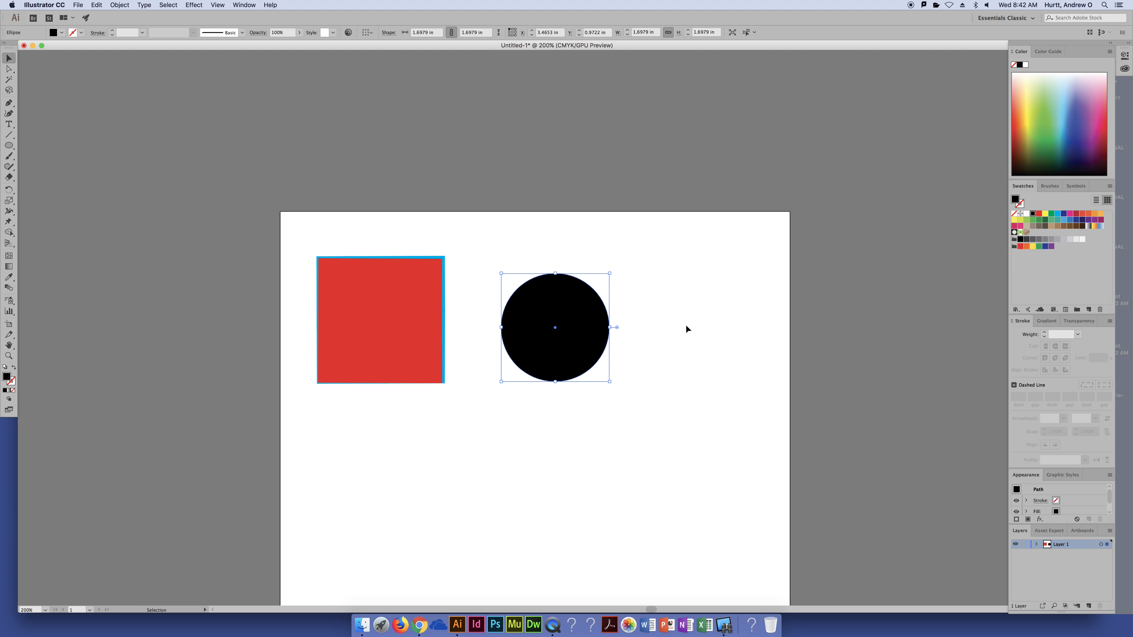
click(683, 316)
drag(551, 329, 575, 307)
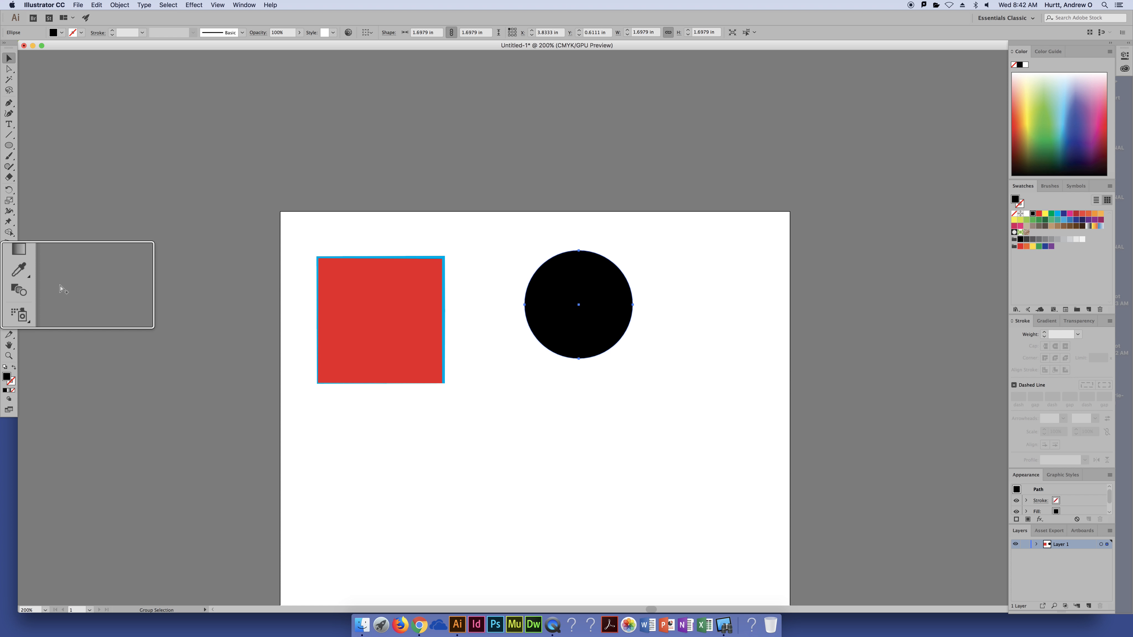
click(26, 280)
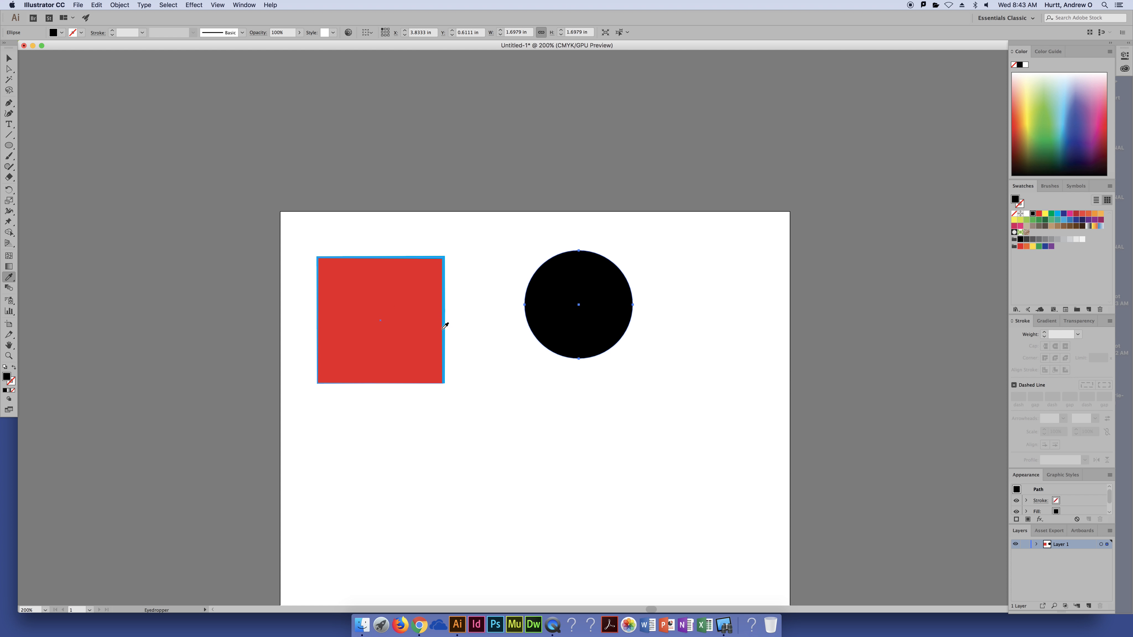
key(v)
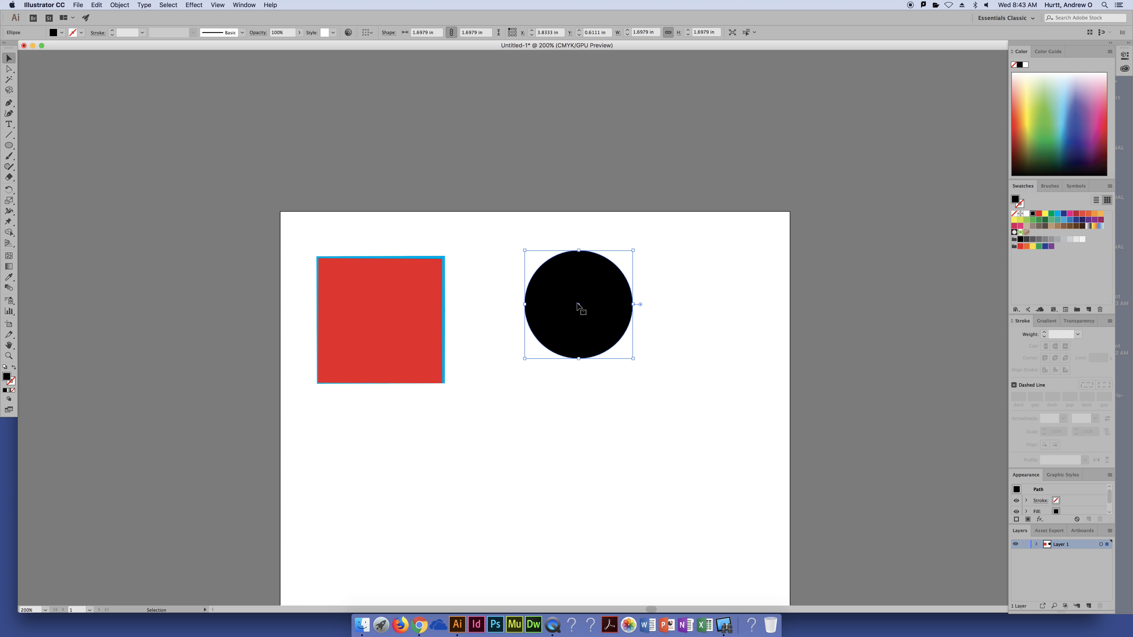
Move the circle to about X 3.76 in, Y 0.69 in and copy the square's red fill and cyan stroke onto it with the Eyedropper.
drag(601, 292, 596, 298)
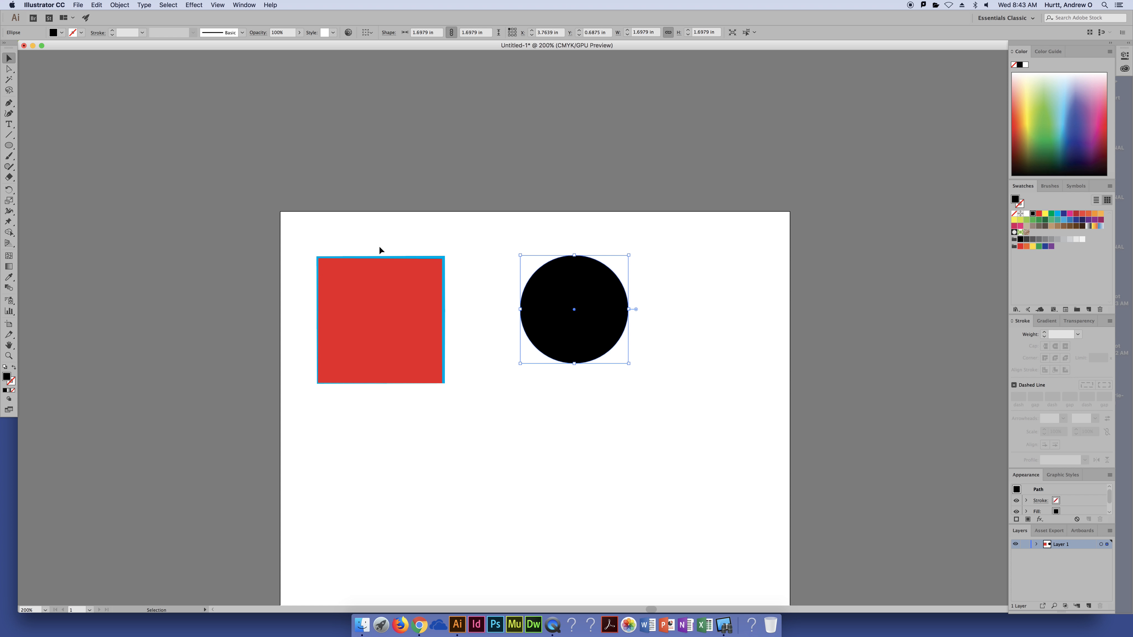
click(444, 310)
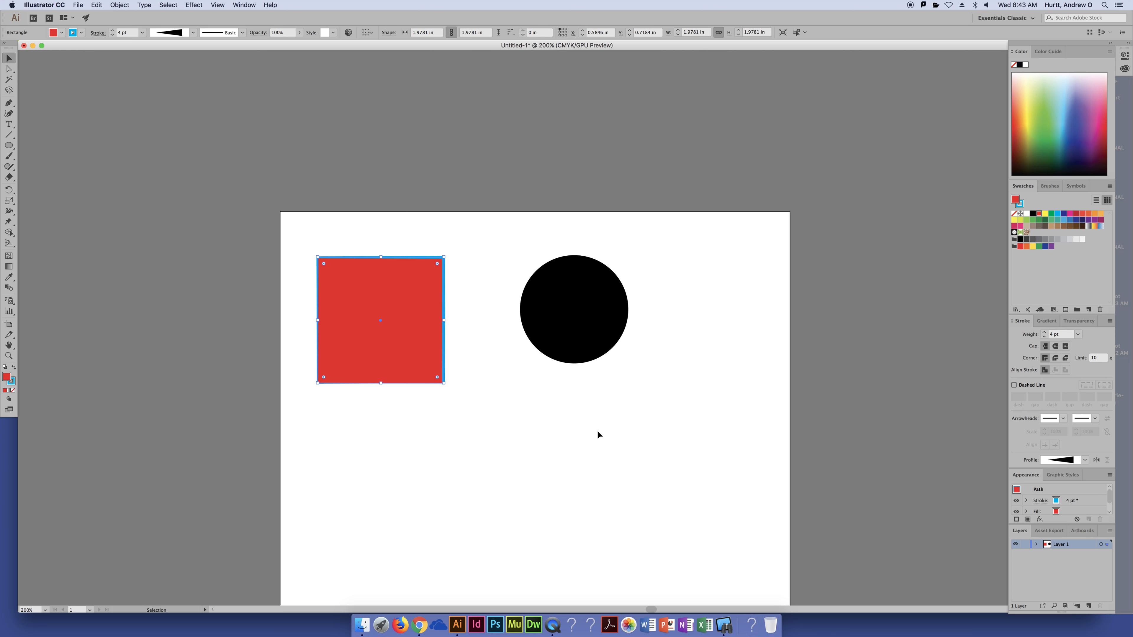
click(590, 396)
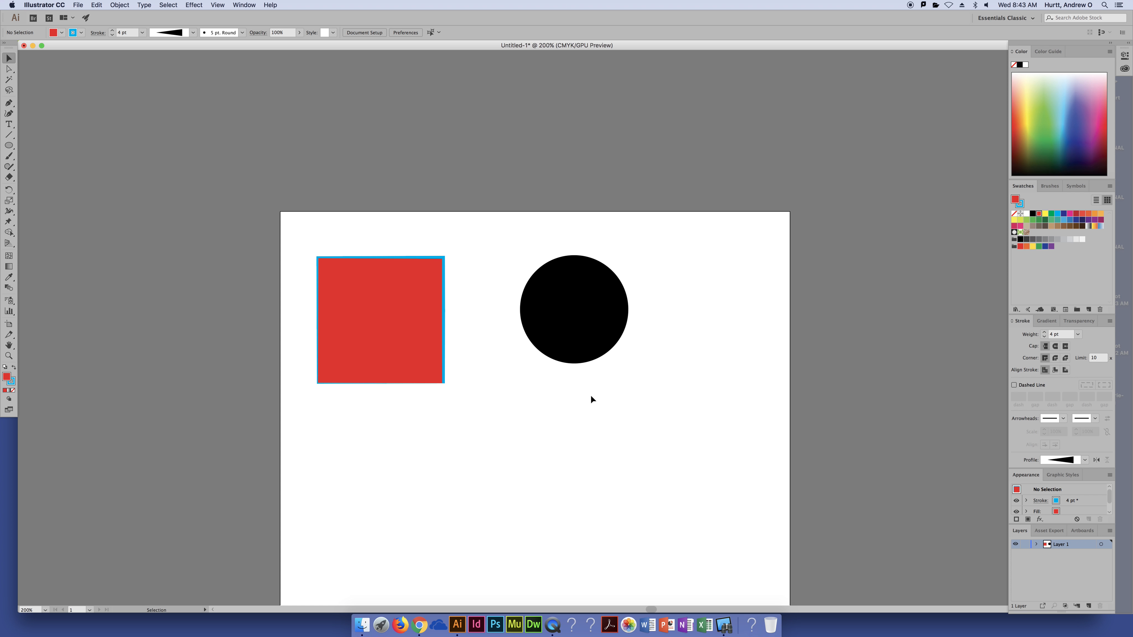
click(583, 309)
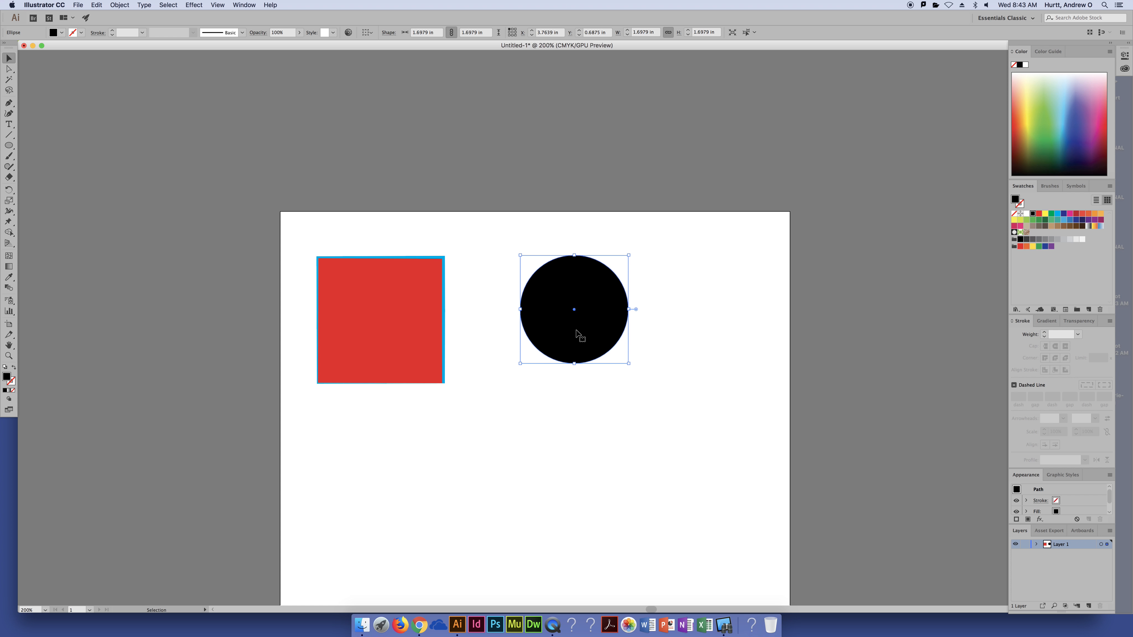
key(i)
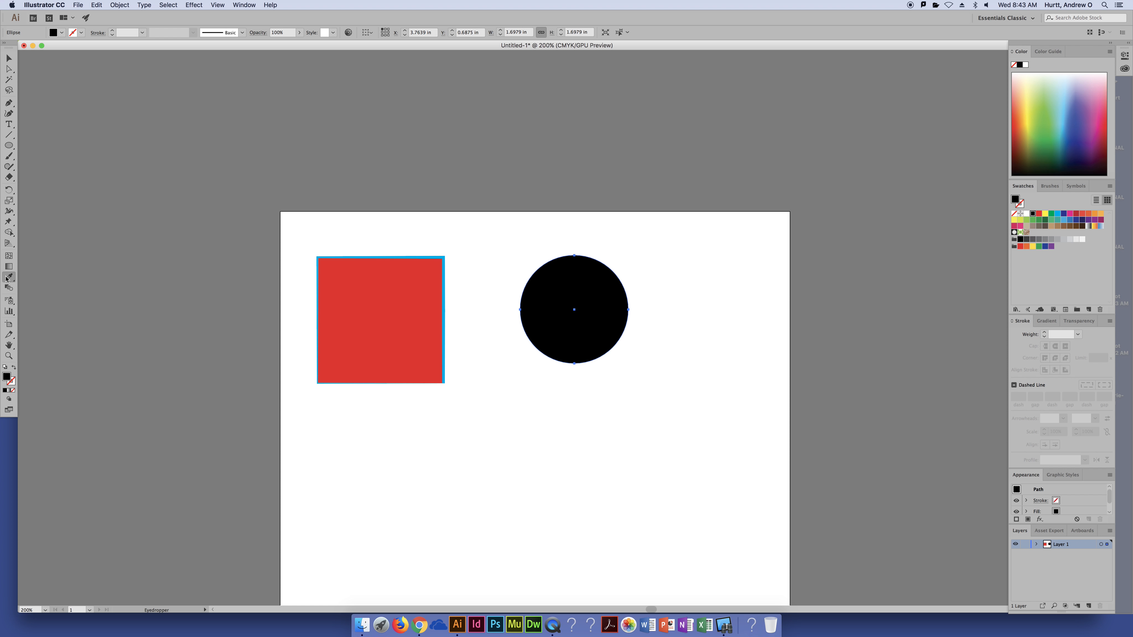
click(421, 298)
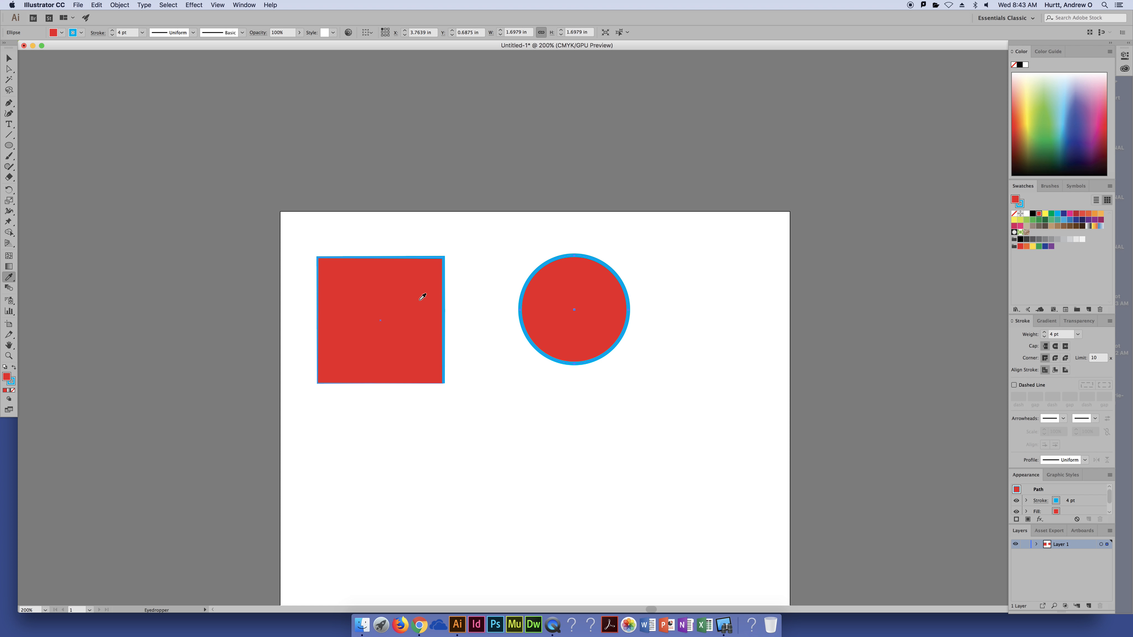
key(super+equal)
scroll(401, 249, left, 5)
scroll(401, 249, down, 3)
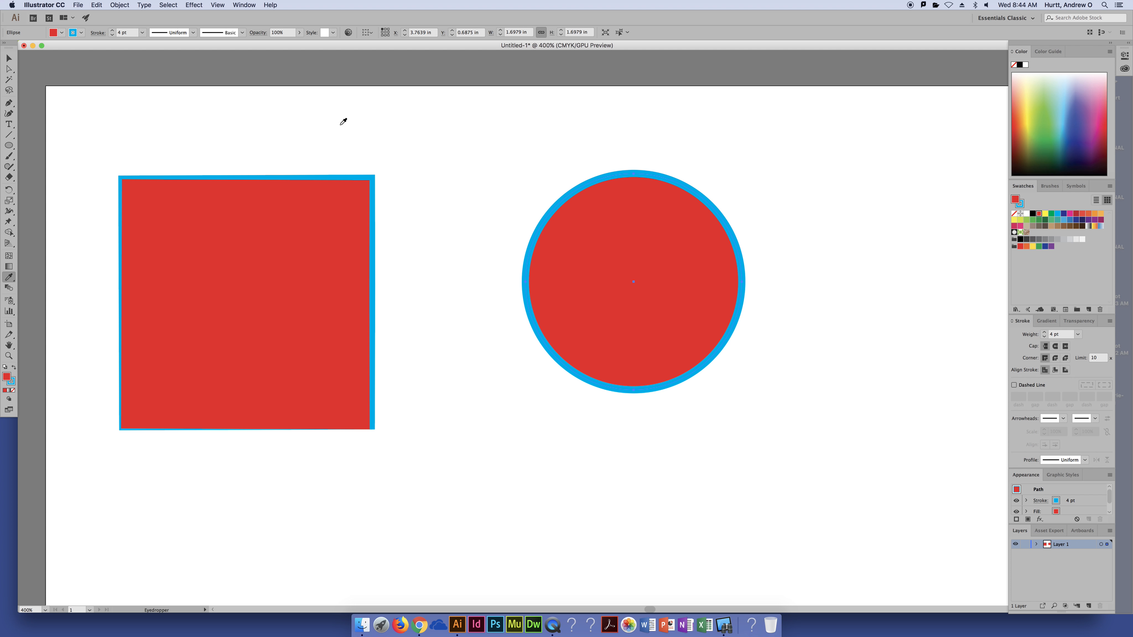
click(9, 59)
click(410, 123)
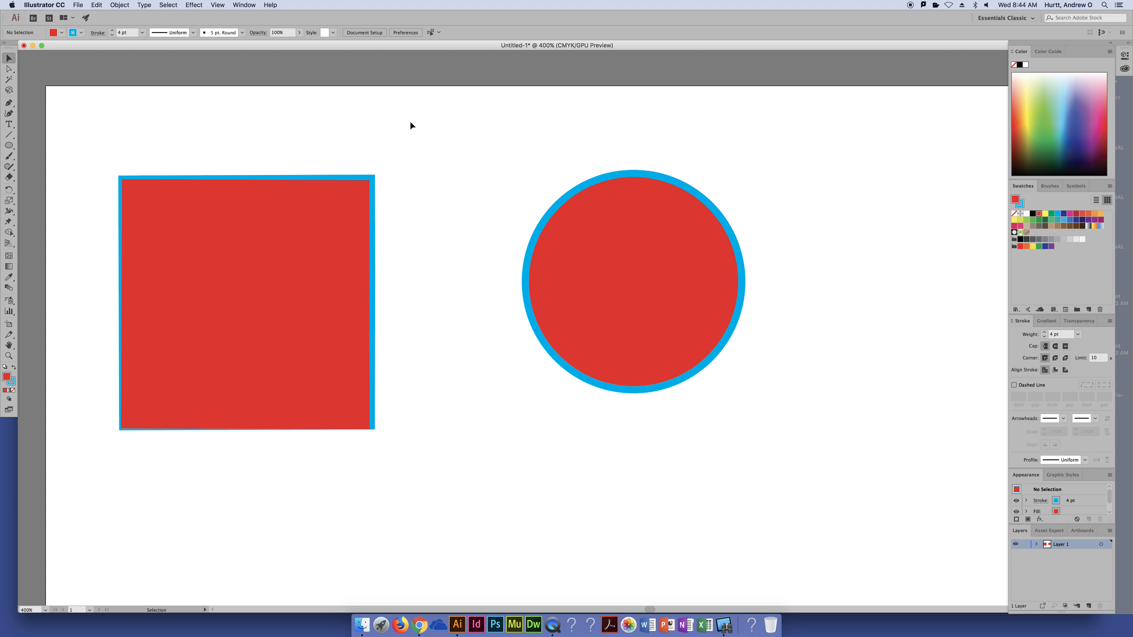
Sample the white artboard and the grey canvas onto the circle with the Eyedropper.
click(711, 293)
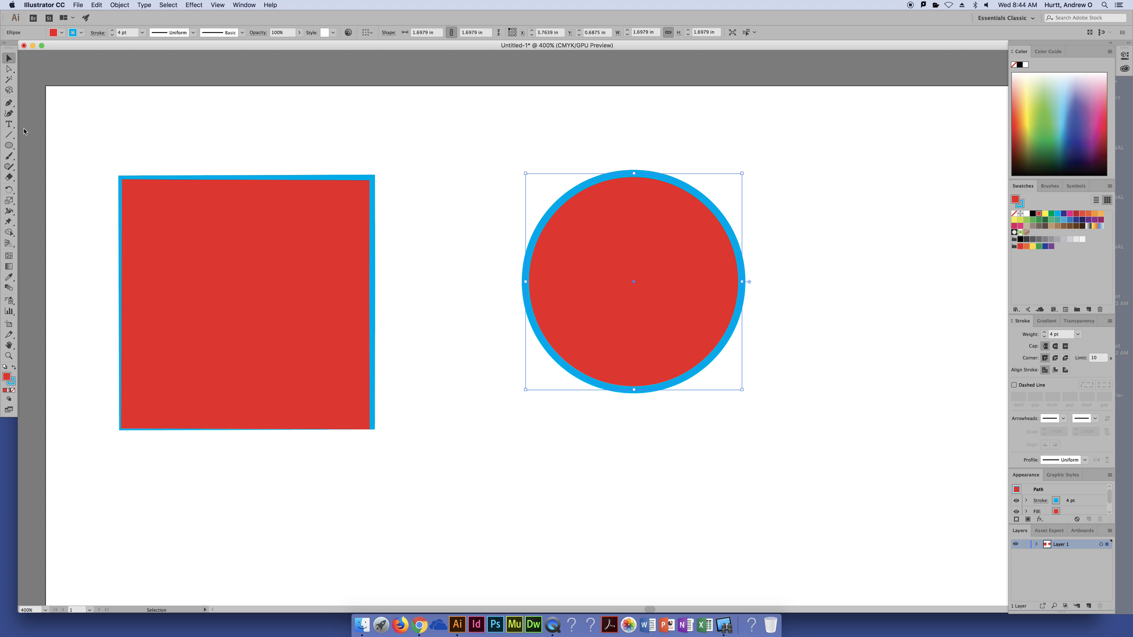
click(9, 277)
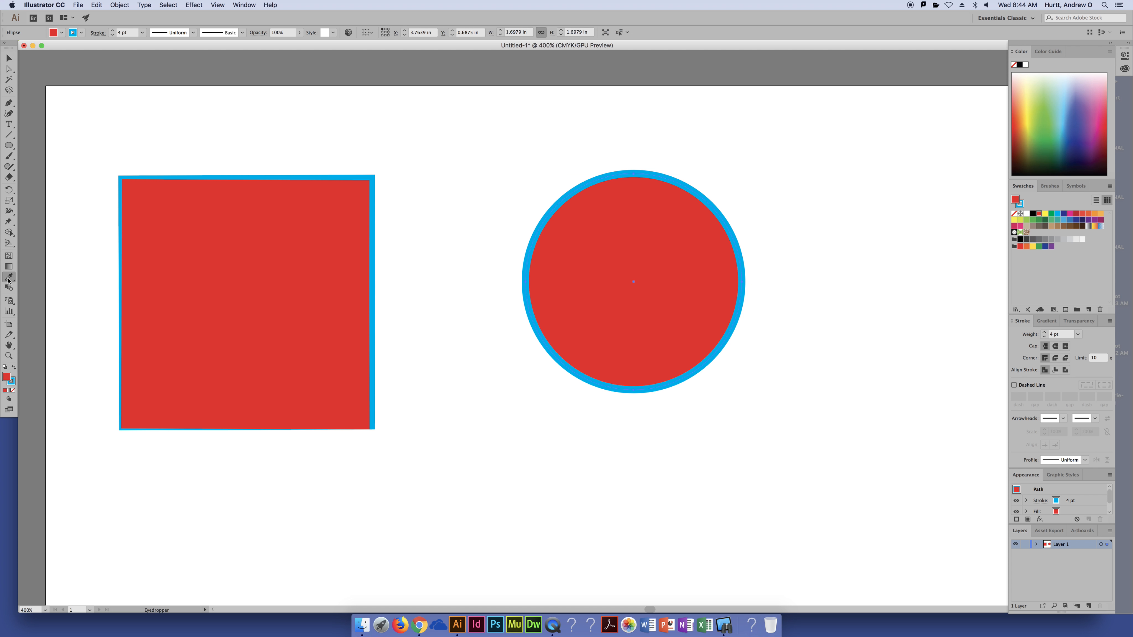
click(175, 114)
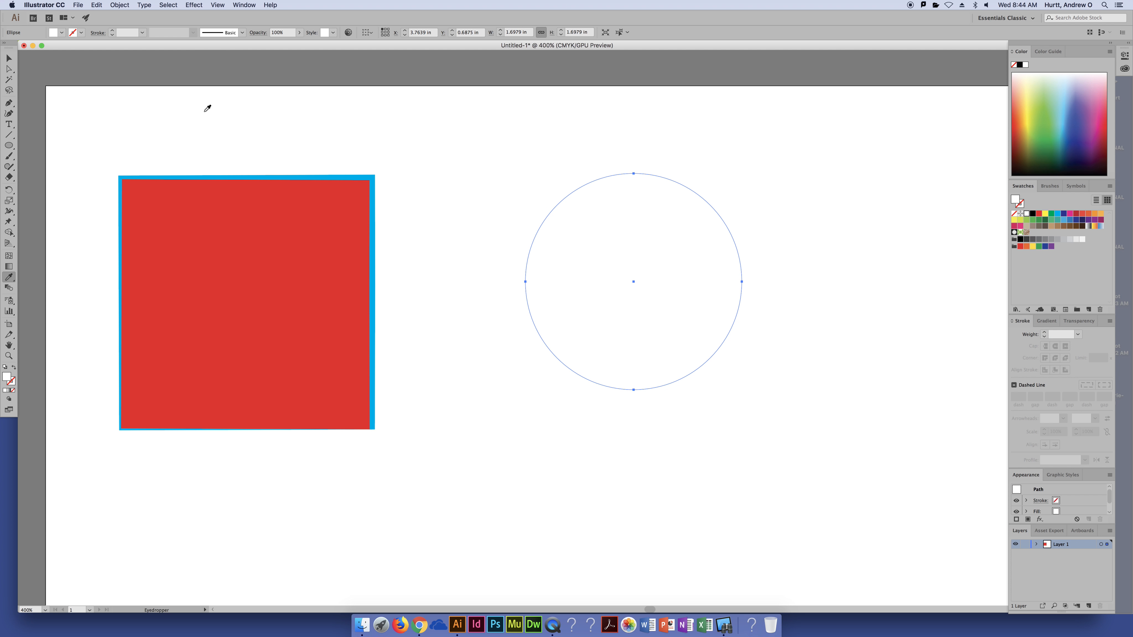
click(66, 76)
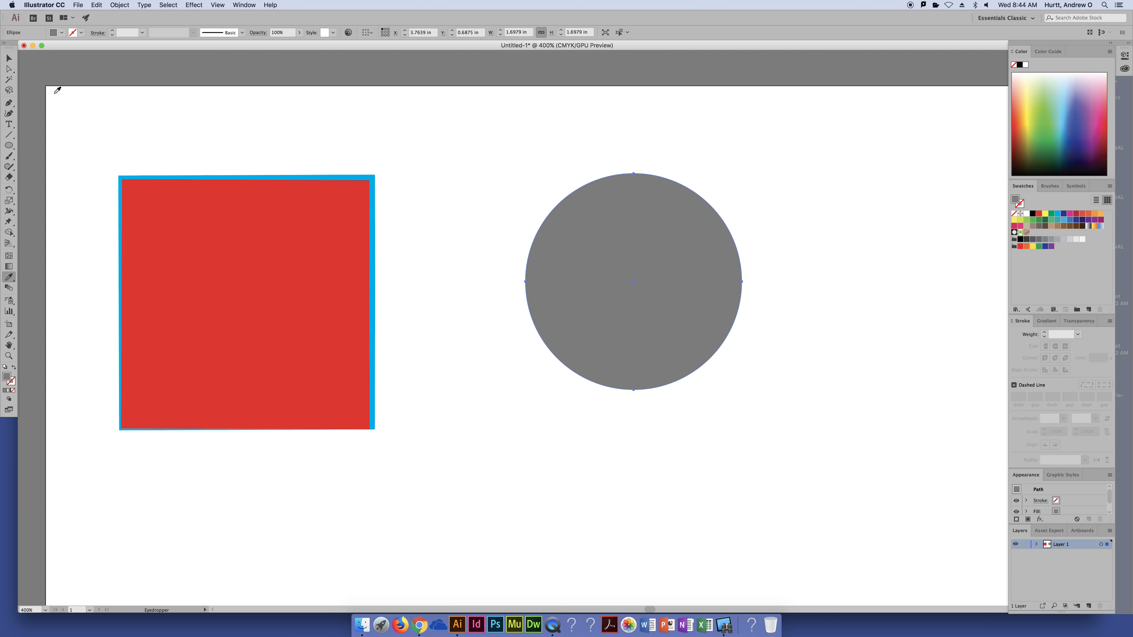
click(79, 446)
click(30, 452)
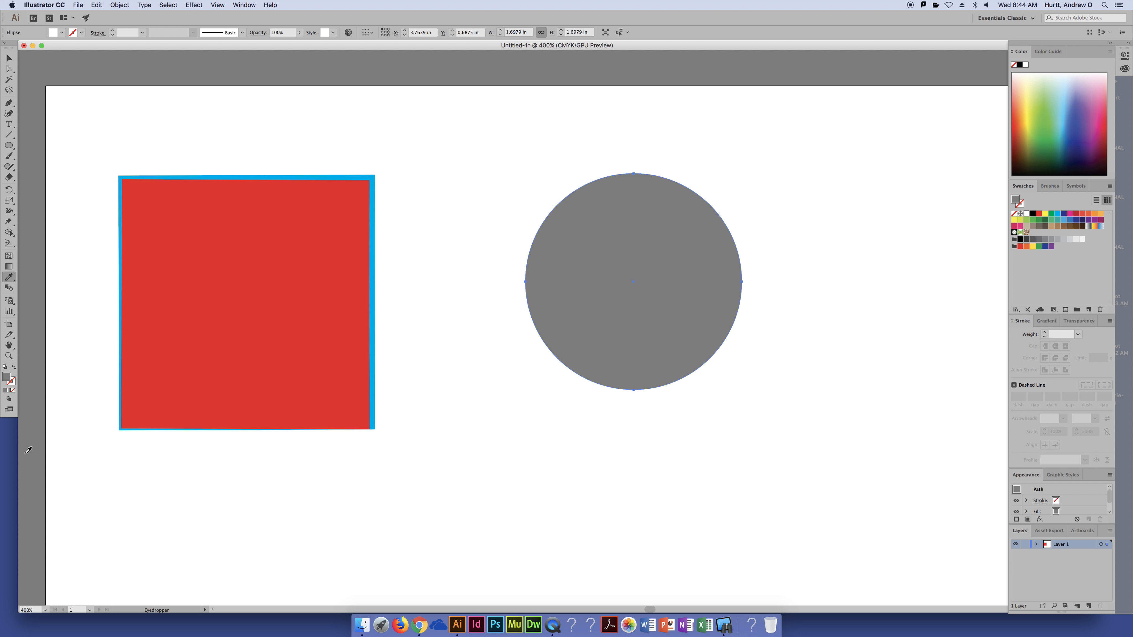
click(119, 483)
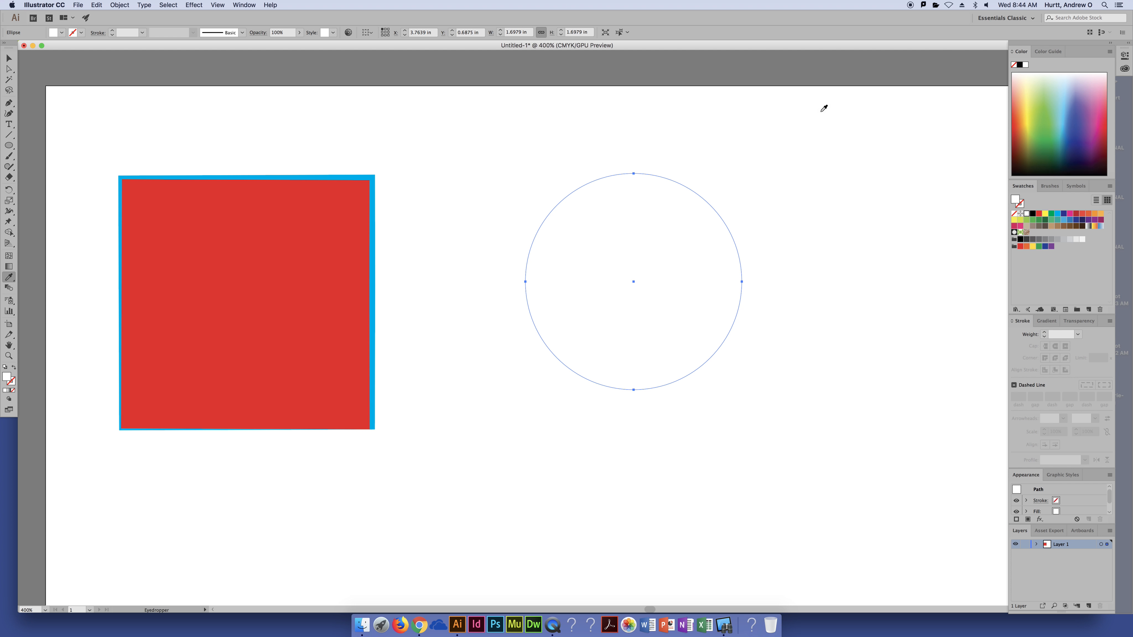
Reapply the square's red fill and cyan stroke to the circle with the Eyedropper, and deselect the circle.
click(165, 277)
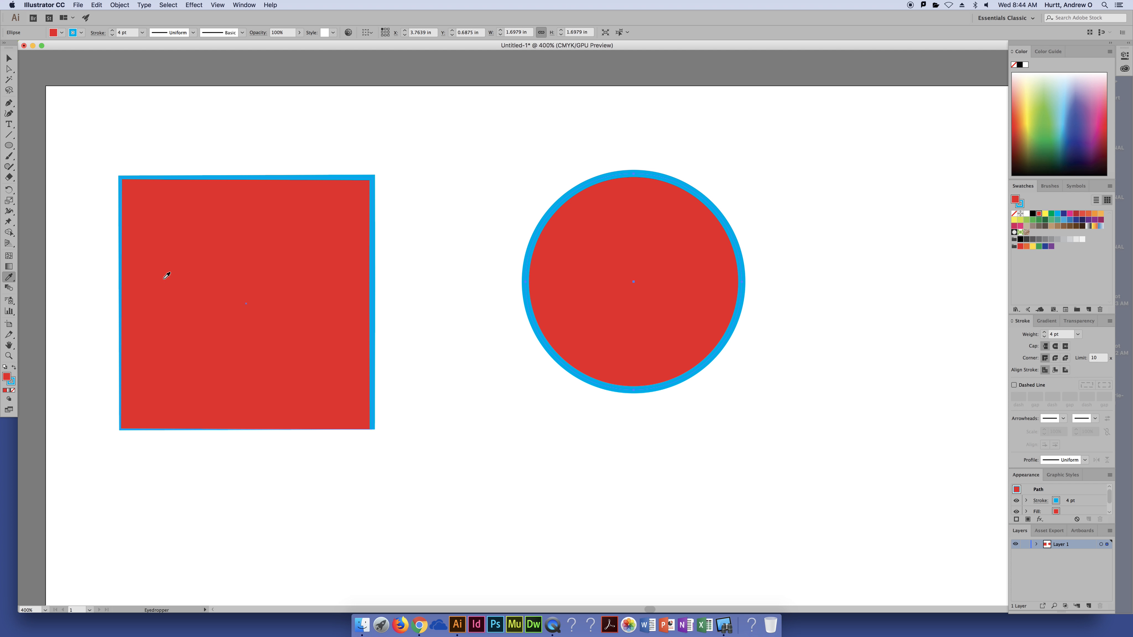
click(9, 59)
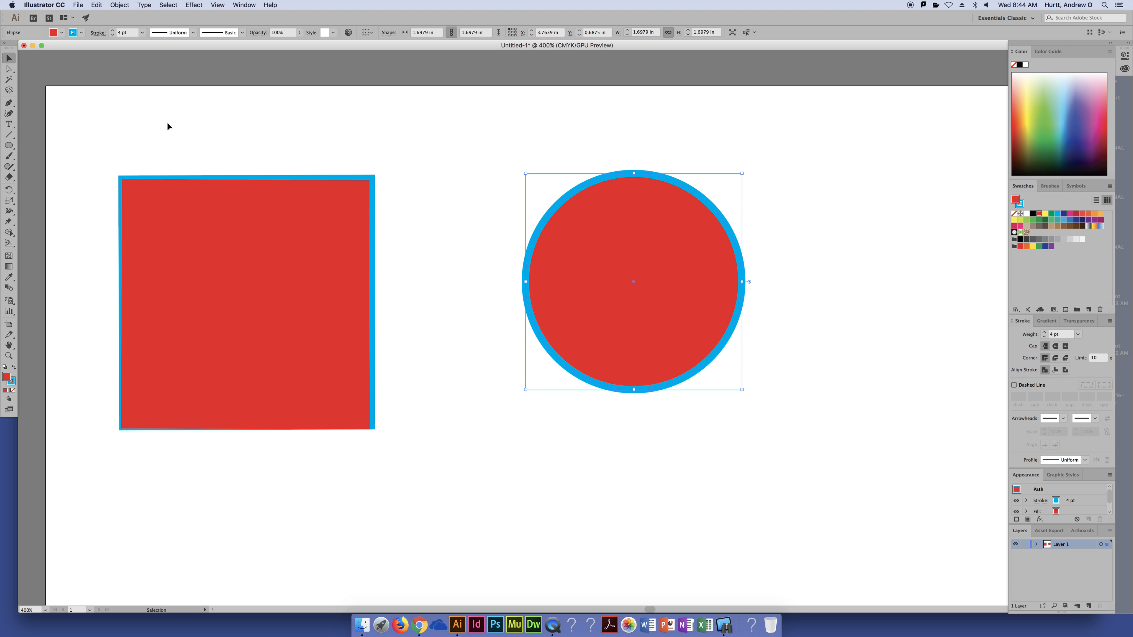
key(super+minus)
key(super+minus)
key(space)
drag(432, 413, 409, 243)
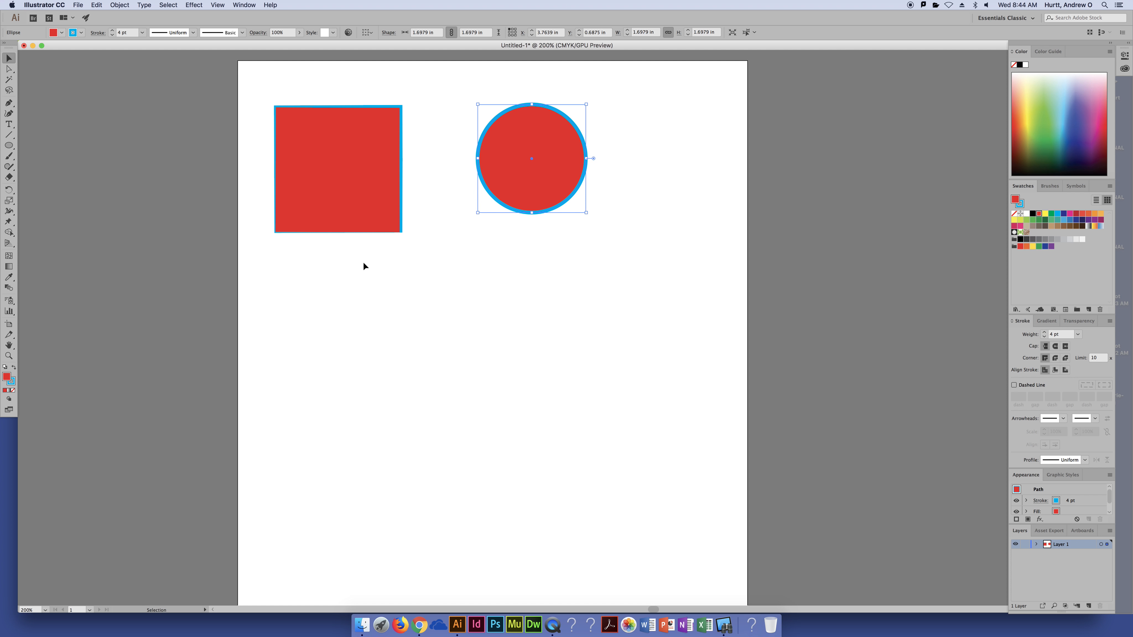
click(59, 137)
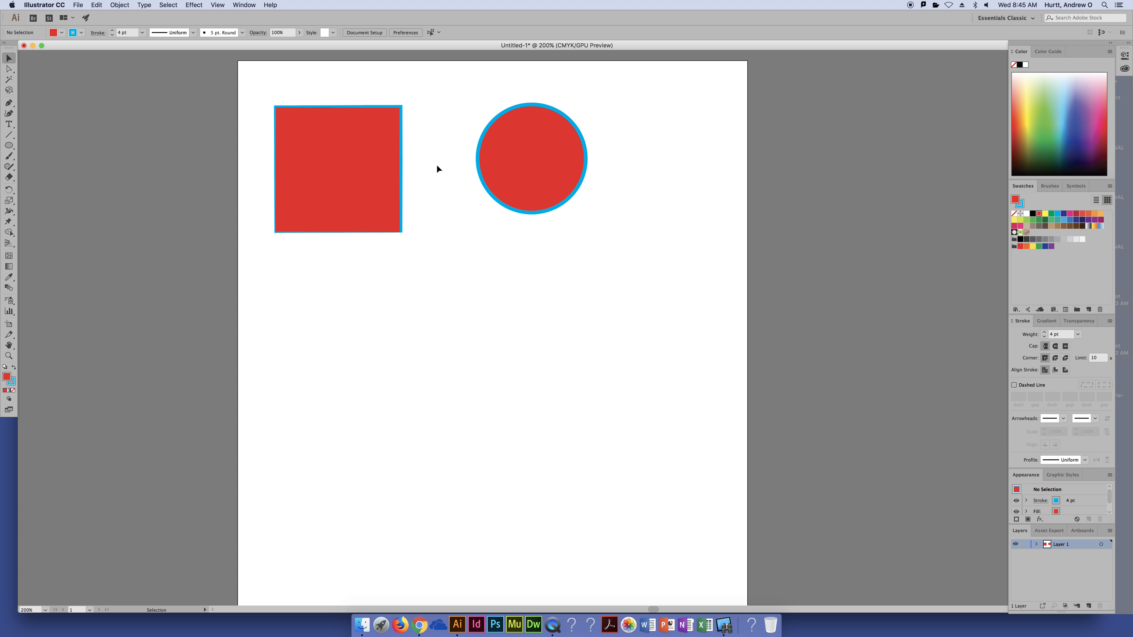
Delete the square and move the circle to about X 3.24 in, Y 0.71 in.
click(531, 202)
key(super+equal)
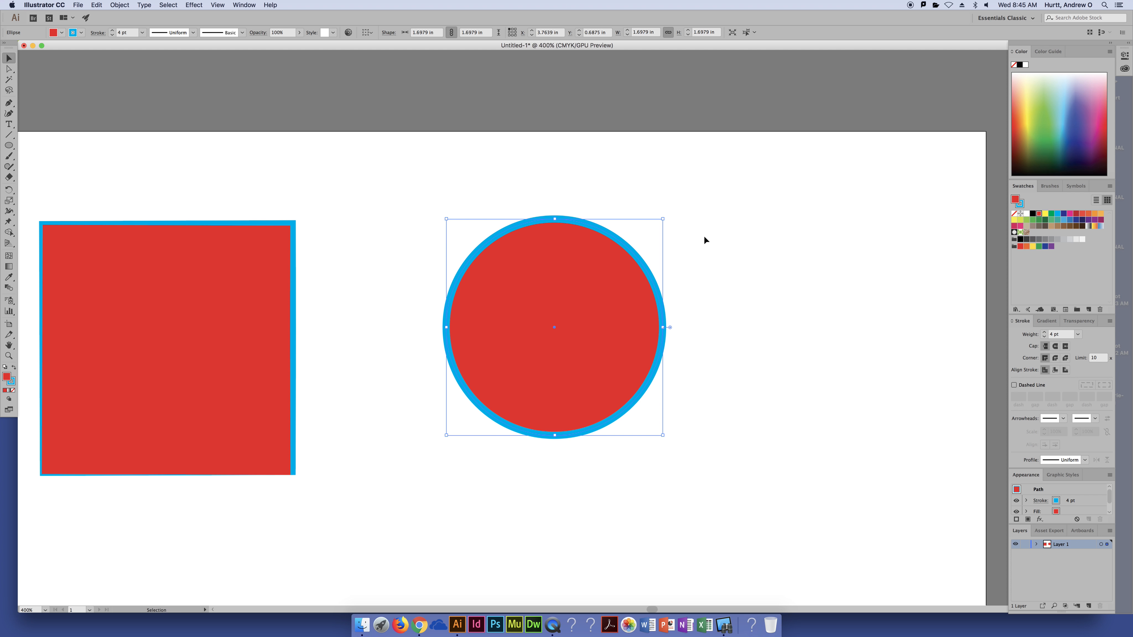
drag(749, 306, 687, 215)
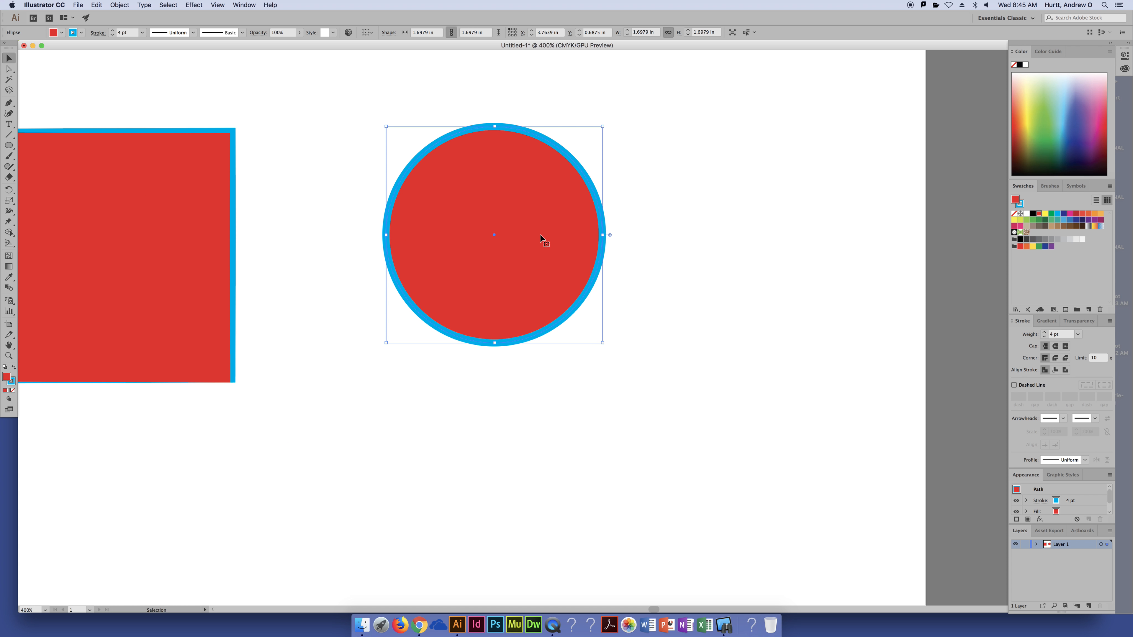
click(168, 258)
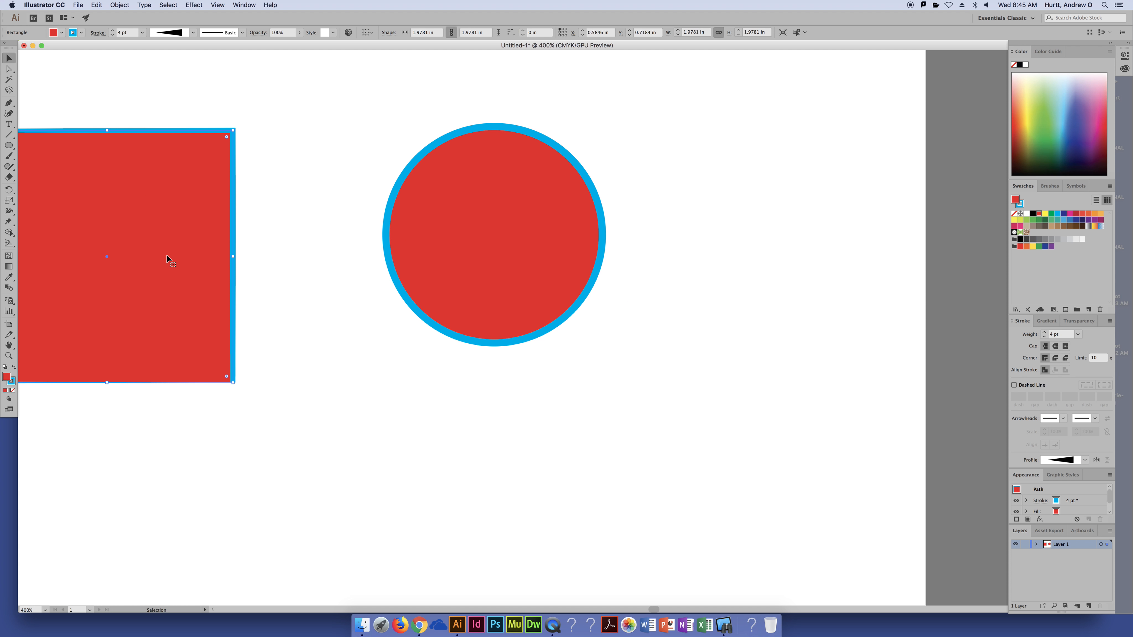
key(Delete)
drag(508, 254, 444, 257)
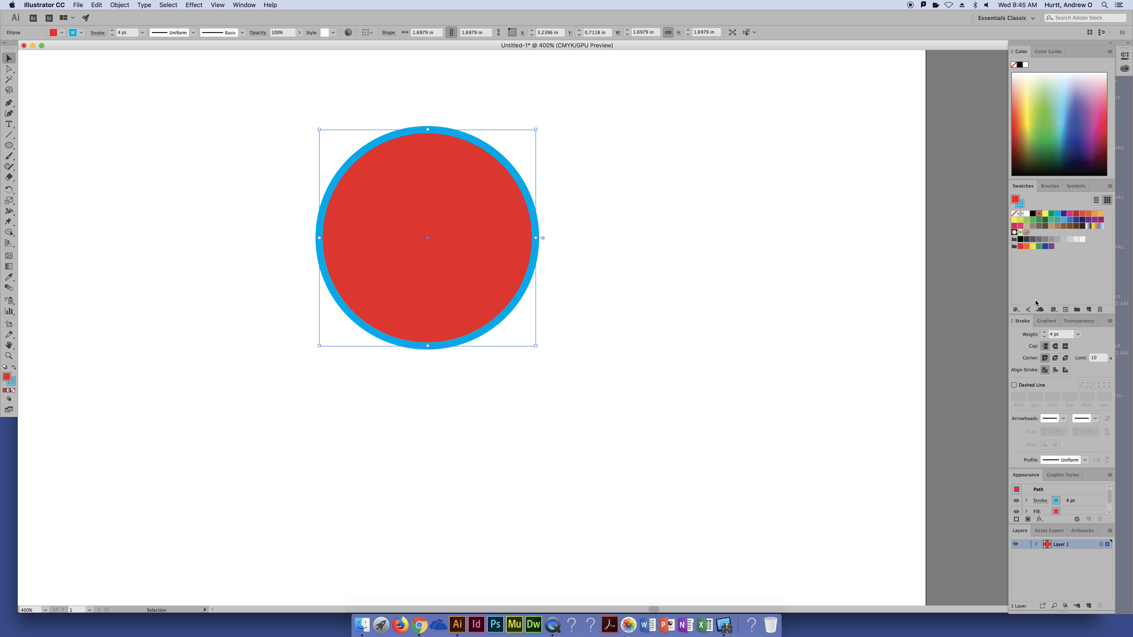
Remove the circle's stroke and change its fill to medium blue.
click(1013, 214)
click(591, 225)
key(super+a)
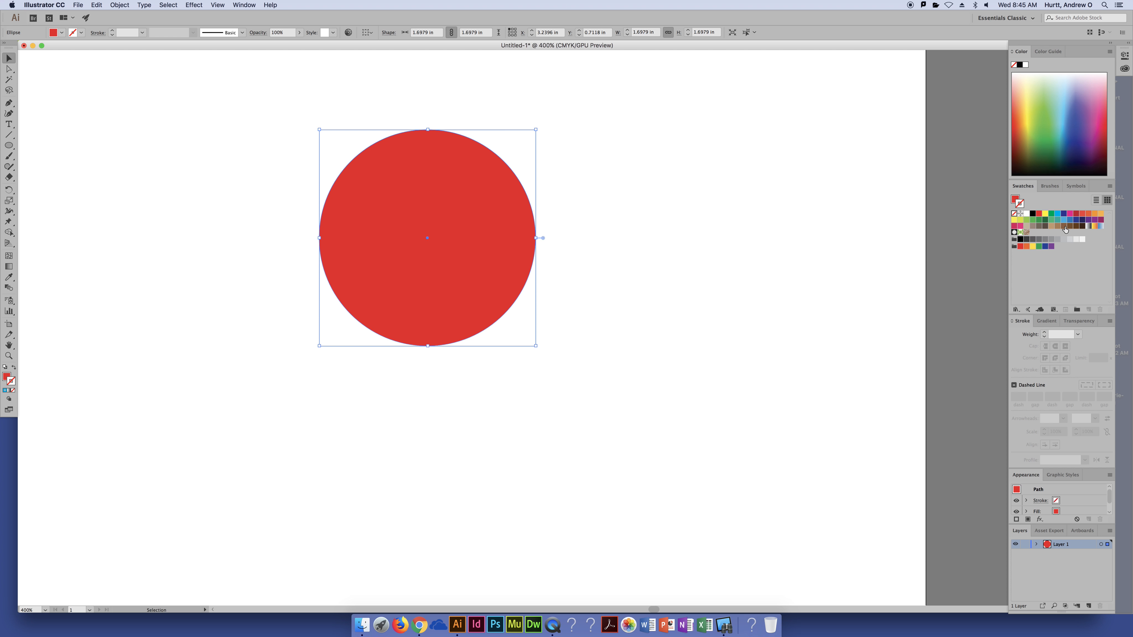
click(1069, 219)
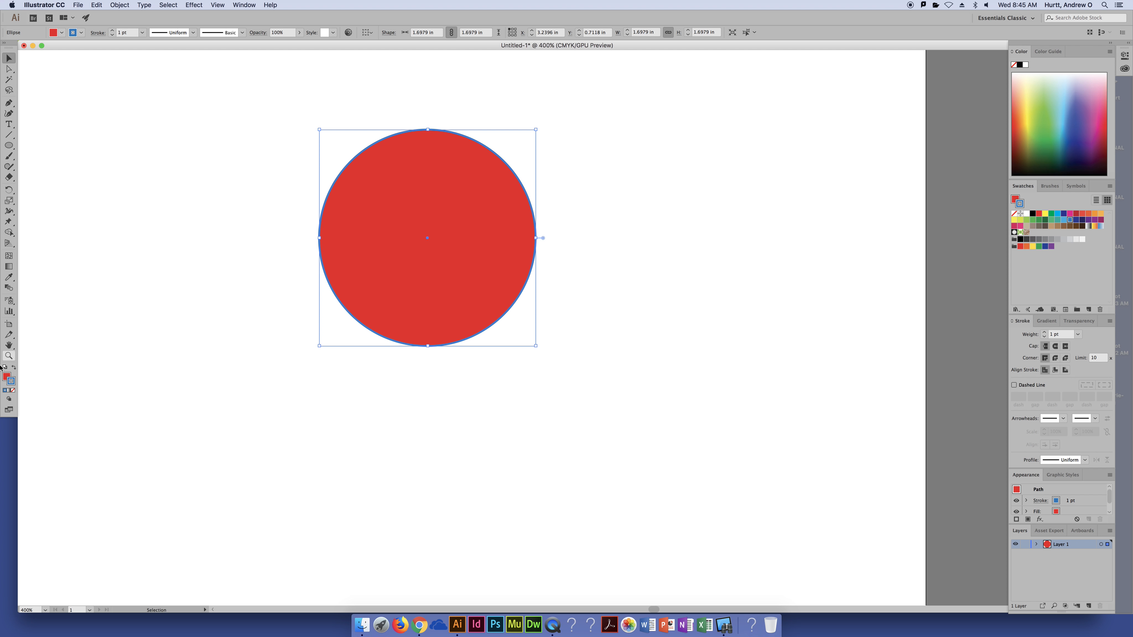
click(1014, 214)
click(1016, 200)
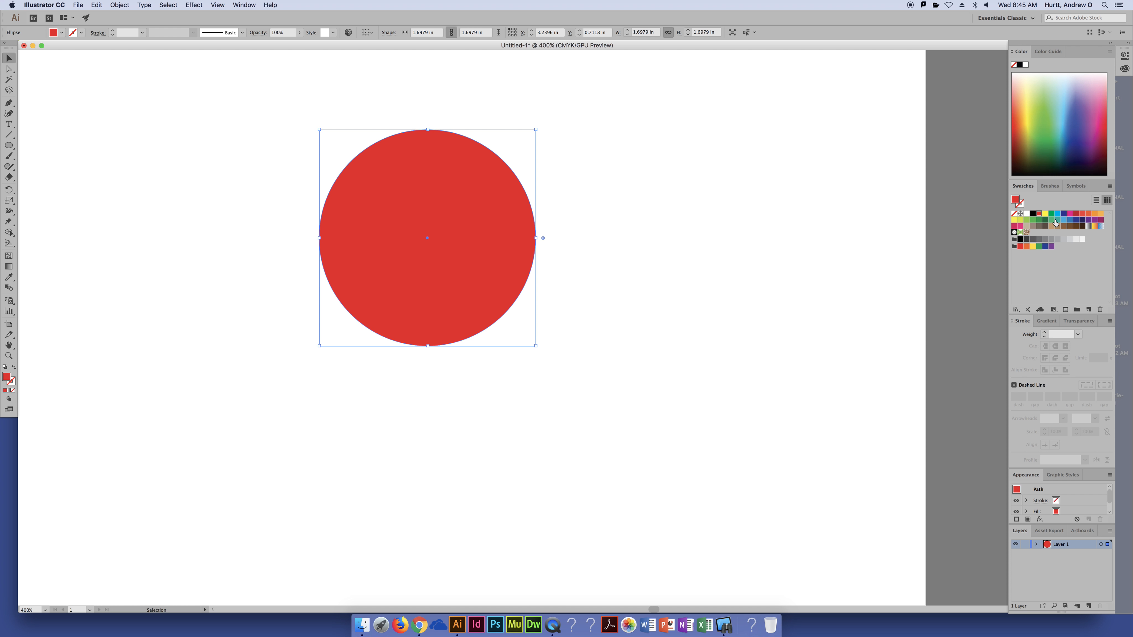
click(1069, 220)
click(685, 271)
Move the blue circle to about X 3.45 in, Y 0.92 in and deselect it.
drag(391, 253, 476, 331)
drag(517, 269, 459, 219)
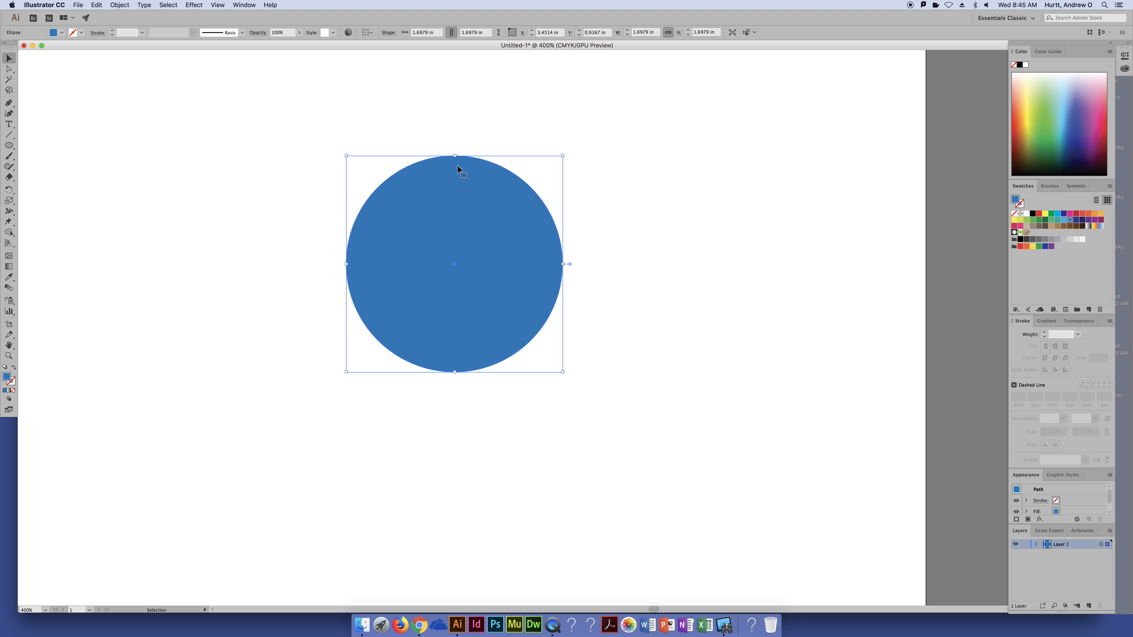
click(643, 209)
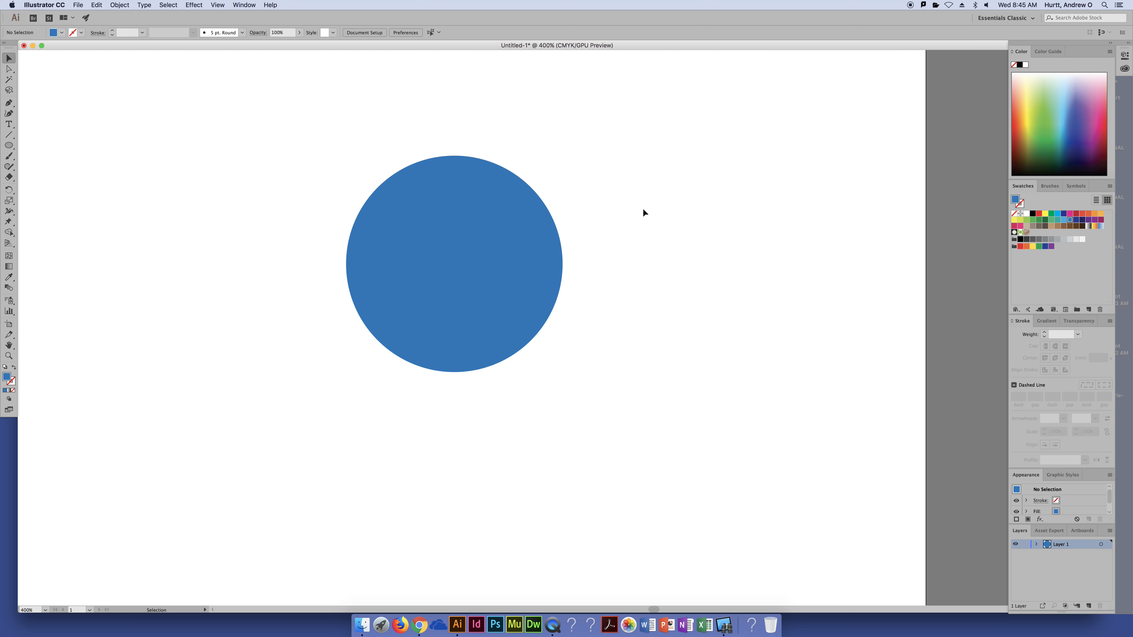
Copy the blue circle and paste the duplicate directly behind the original with Paste in Back.
click(507, 227)
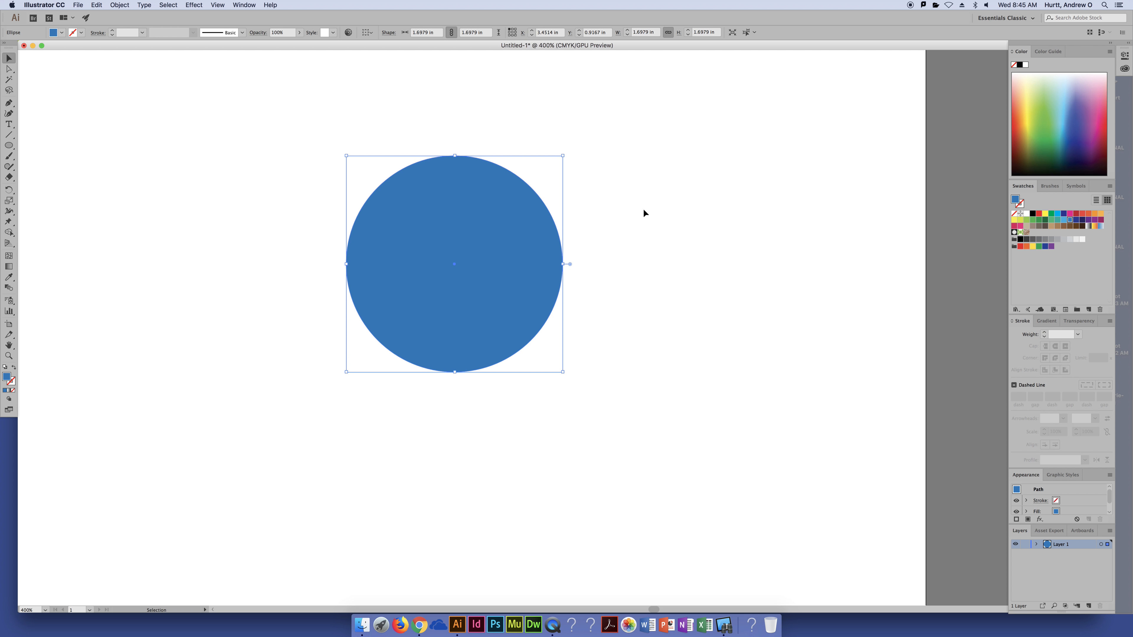
key(a)
key(v)
key(a)
key(v)
click(120, 5)
mouse_move(97, 5)
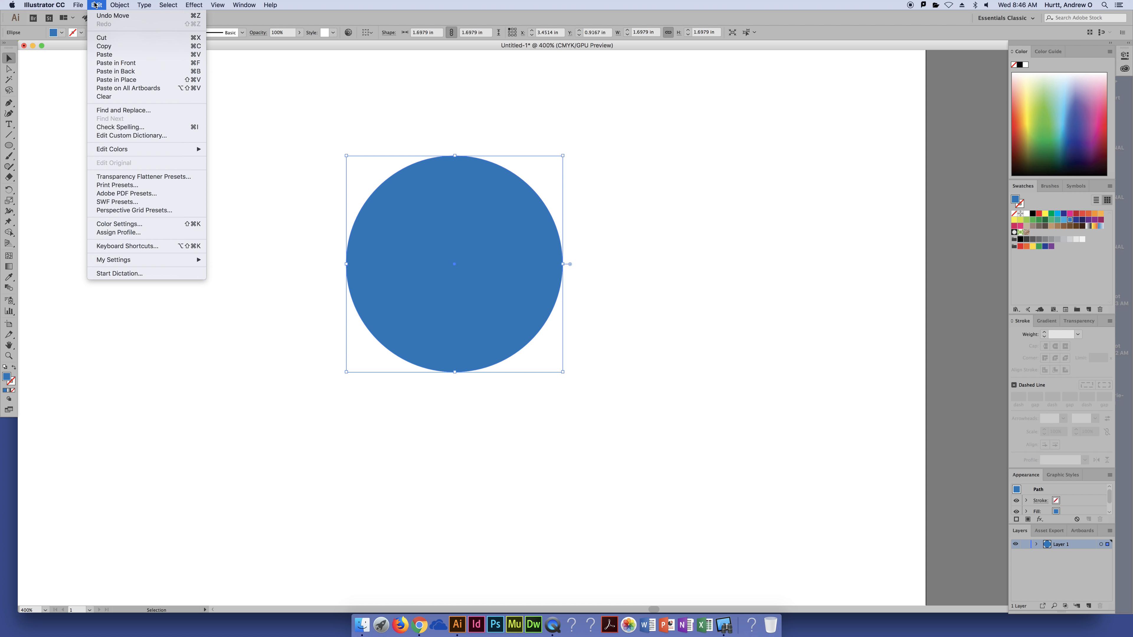
click(115, 73)
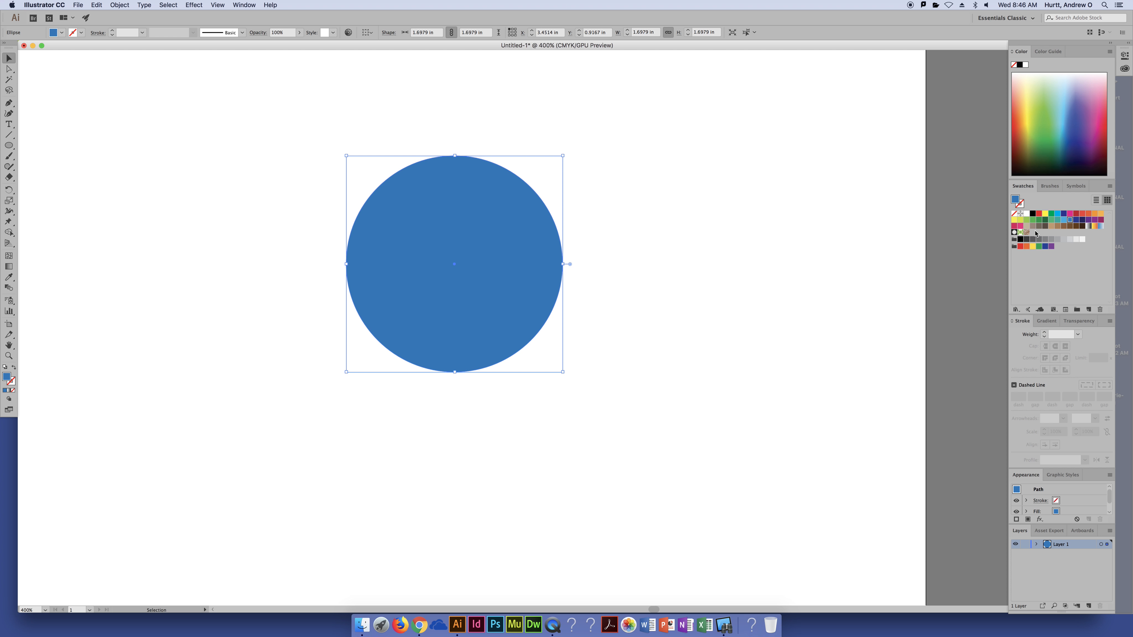
Fill the rear copy with black, nudge it one increment left and one up, and deselect it.
click(1032, 214)
key(Left)
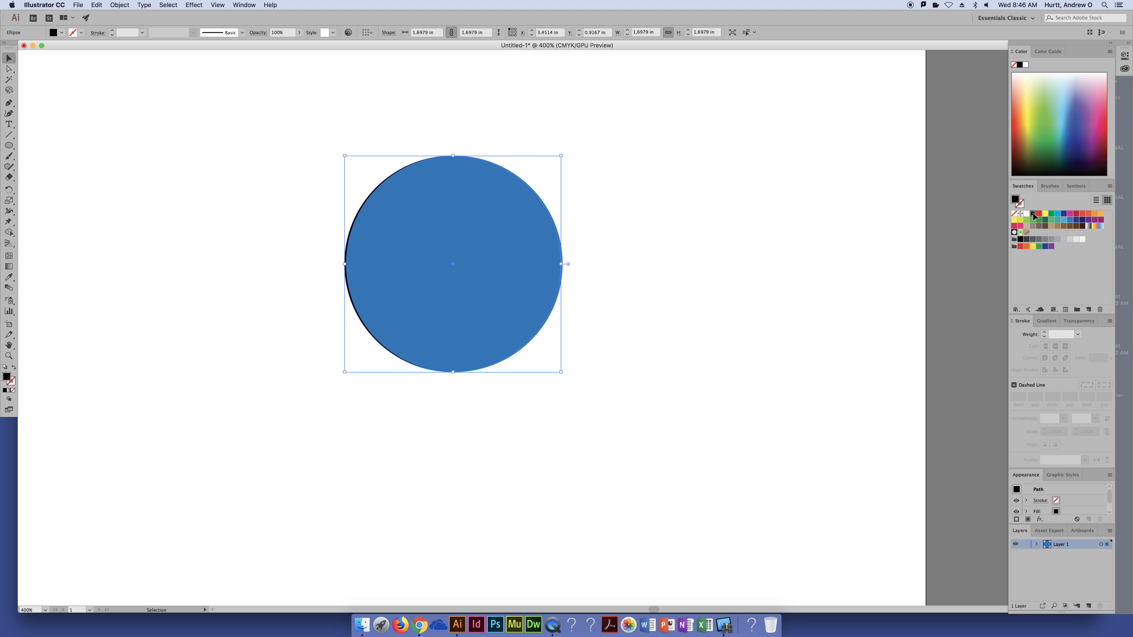
key(Up)
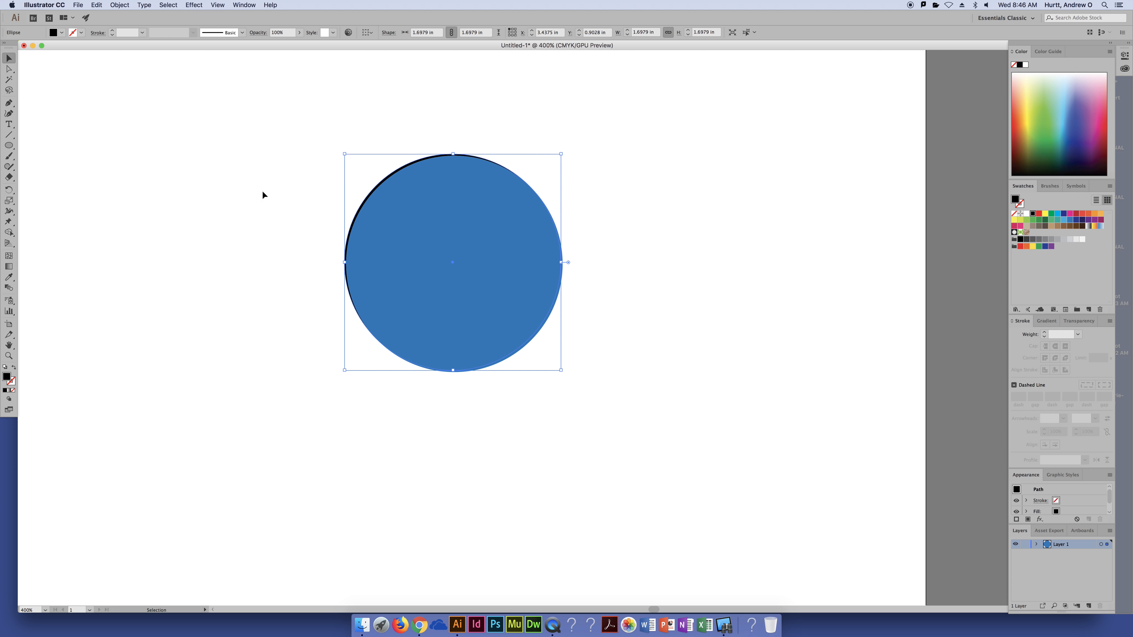
click(152, 195)
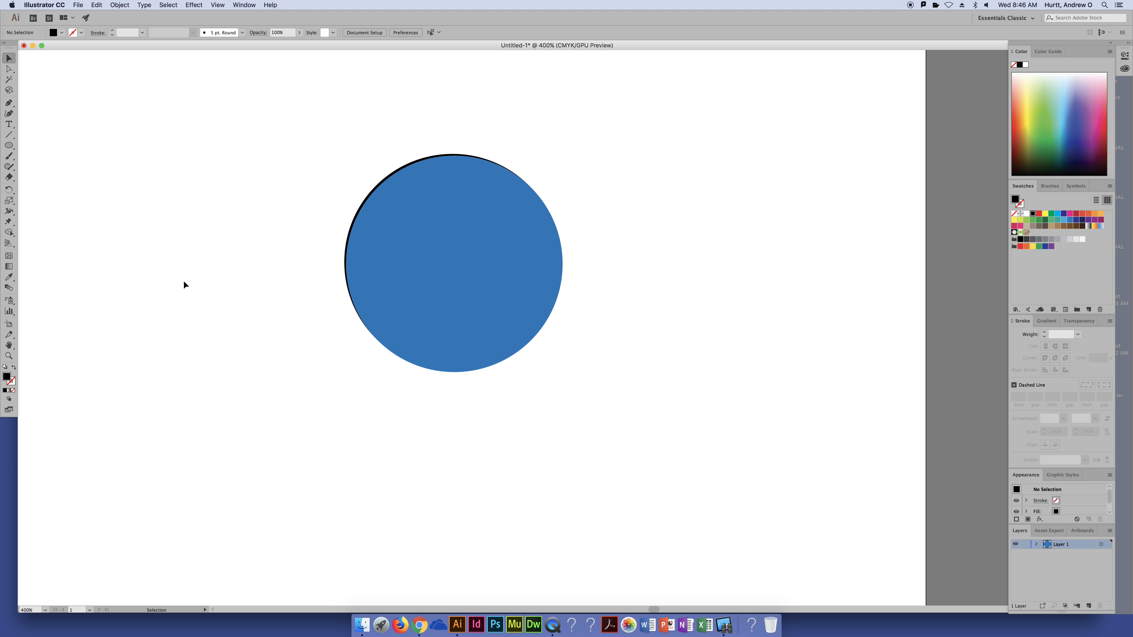
Select the black rear circle's top anchor point with the Direct Selection tool and nudge it up two increments to Y 0.875 in.
click(9, 69)
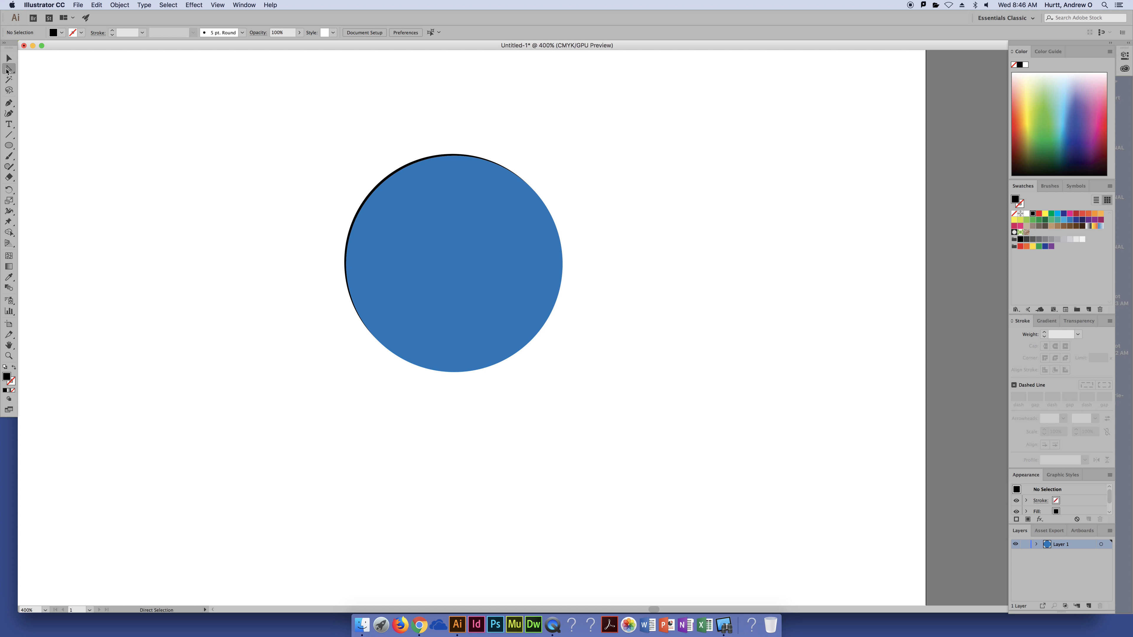
click(409, 165)
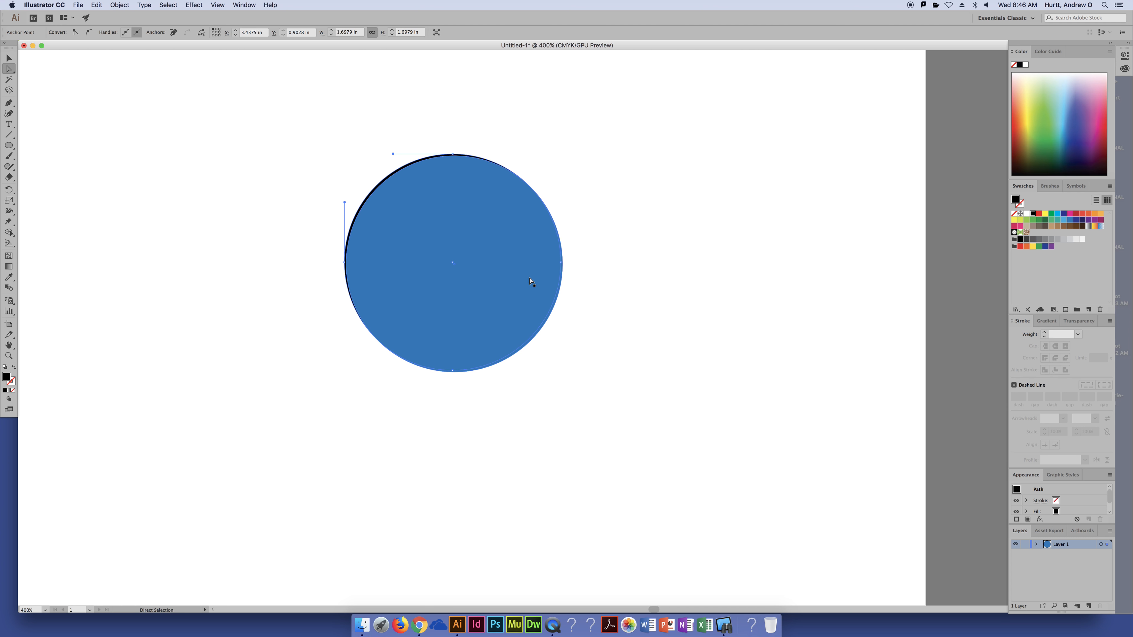
click(453, 154)
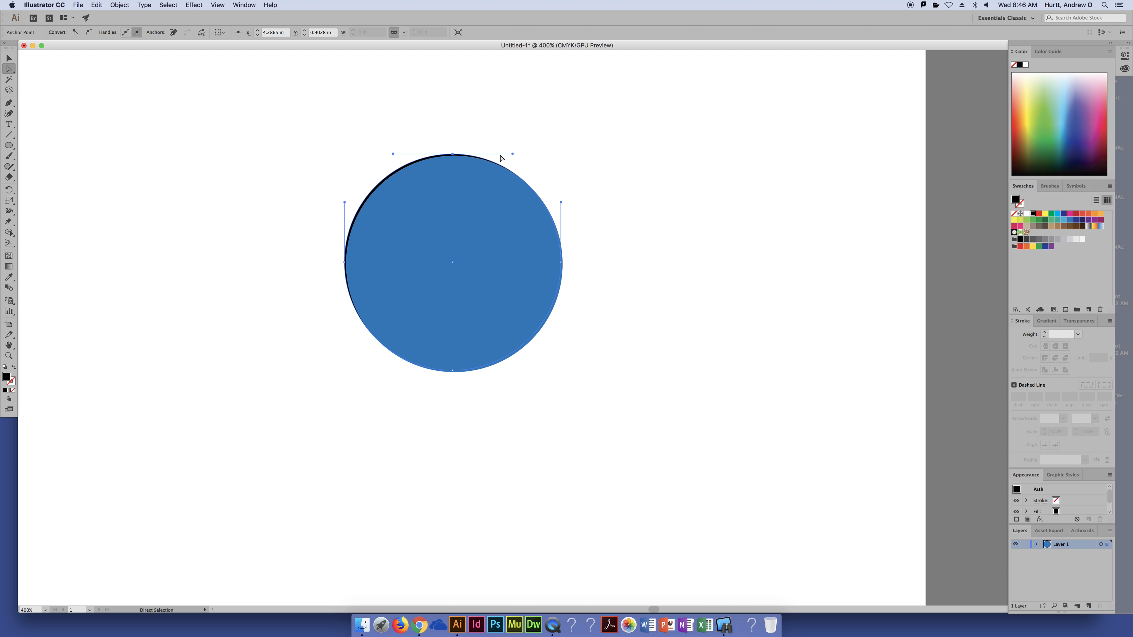
key(Up)
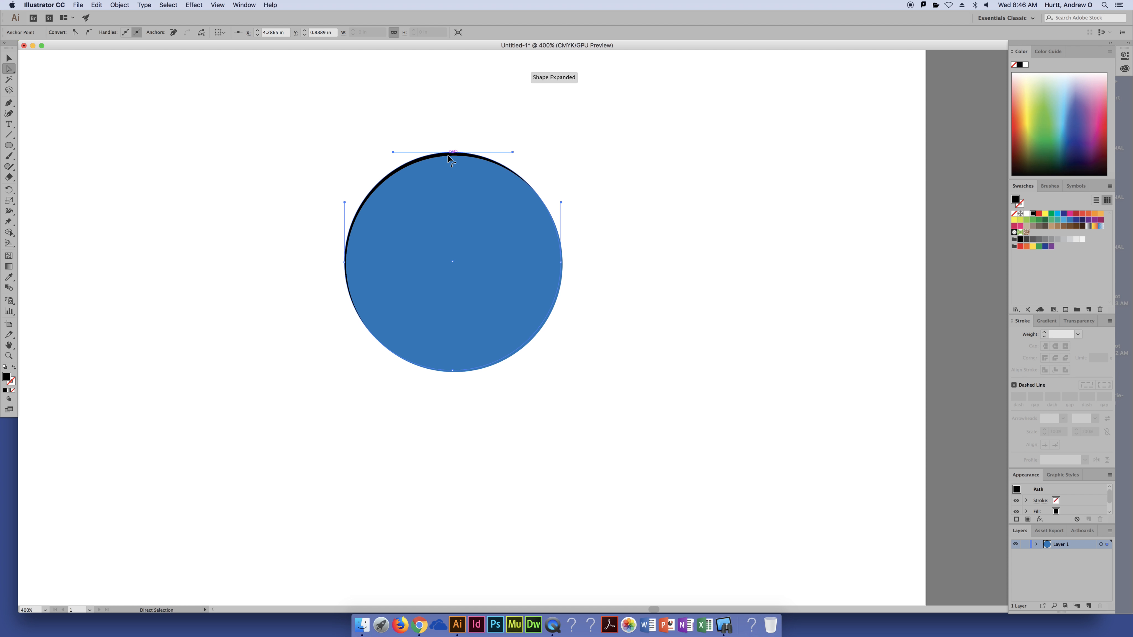
key(Up)
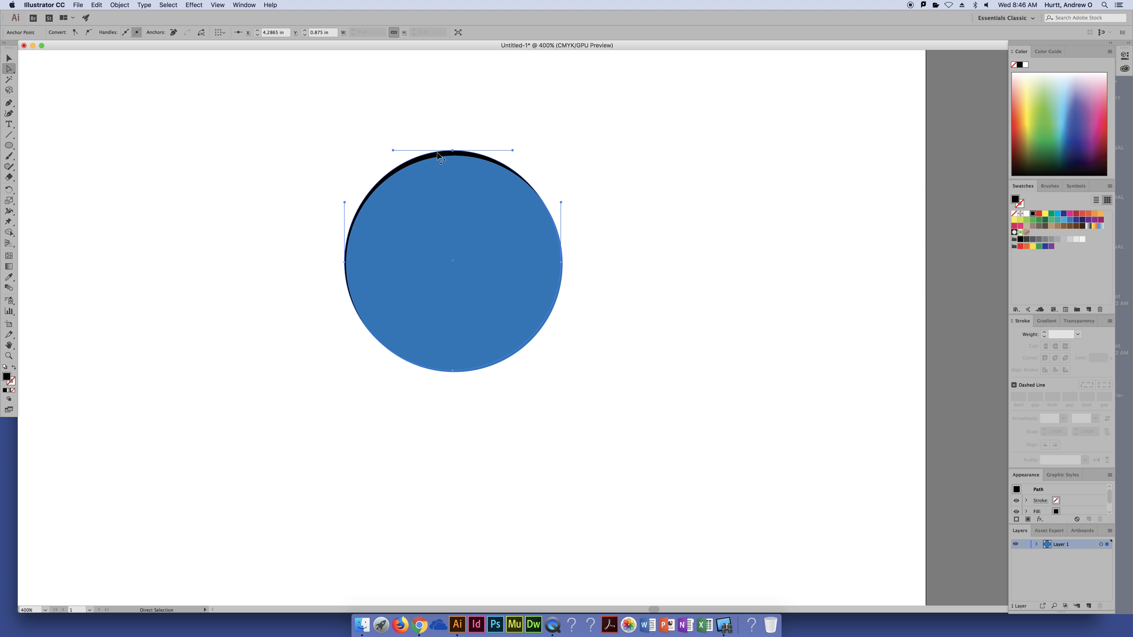
Move the black circle's left anchor outward to about X 3.41 in, Y 1.79 in and tilt its lower handle slightly inward.
click(345, 265)
click(342, 265)
drag(343, 268, 339, 272)
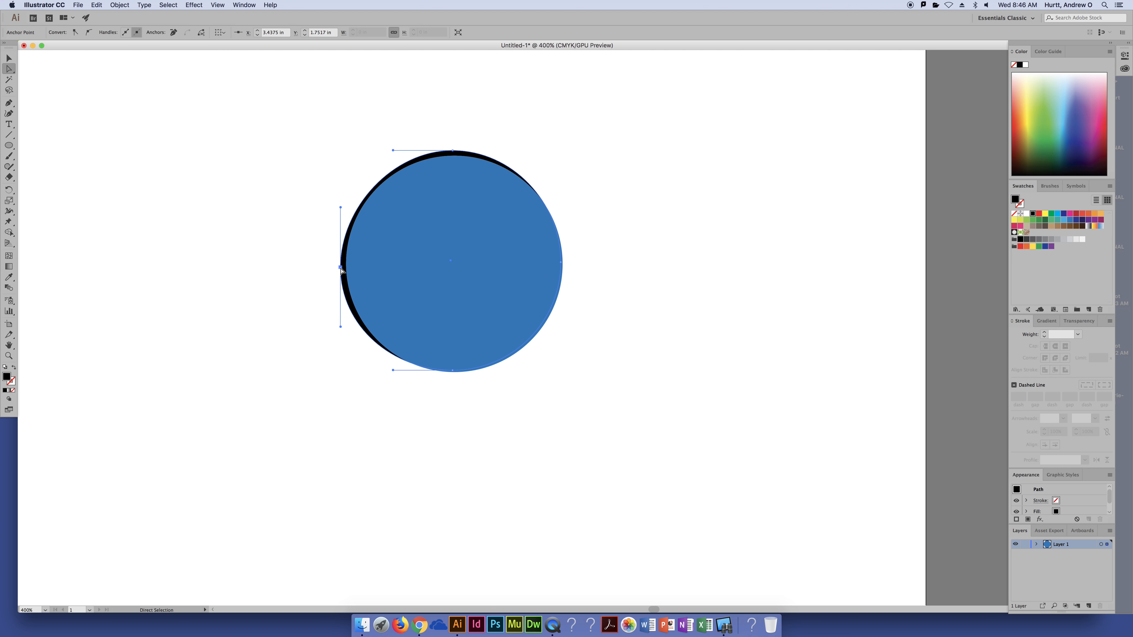
drag(341, 328, 345, 325)
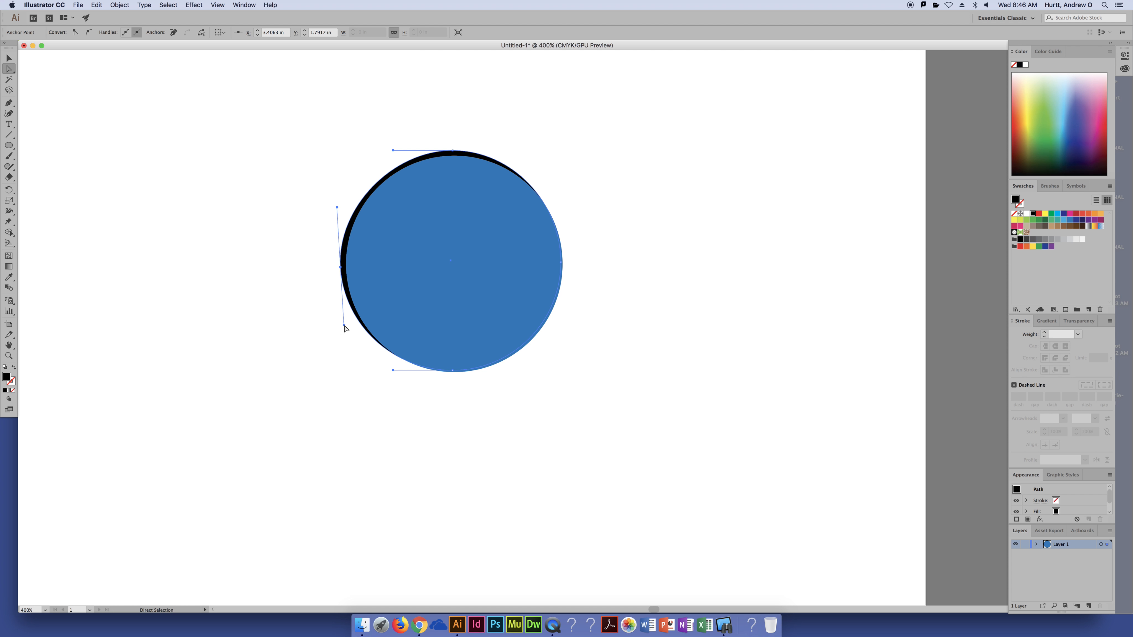
click(341, 266)
Reshape the black circle's bottom curve so it bulges out at the lower left, and deselect it.
click(454, 371)
drag(454, 371, 524, 372)
click(730, 366)
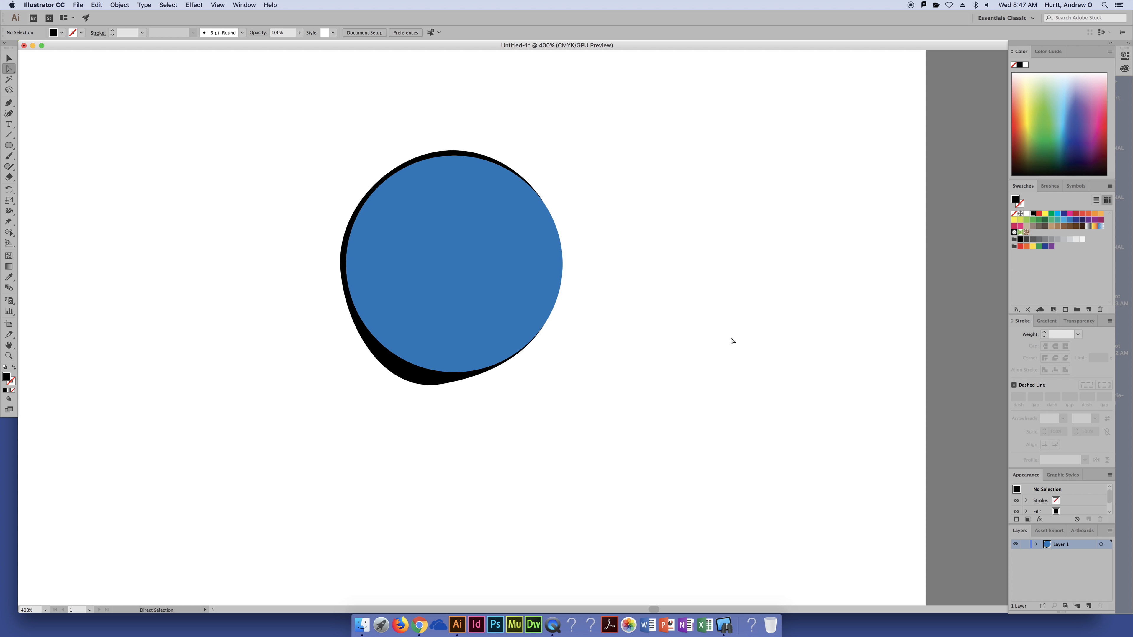
Shift the black shape's right anchor point slightly outward so a thin black edge shows beside the blue circle, and deselect it.
key(super+minus)
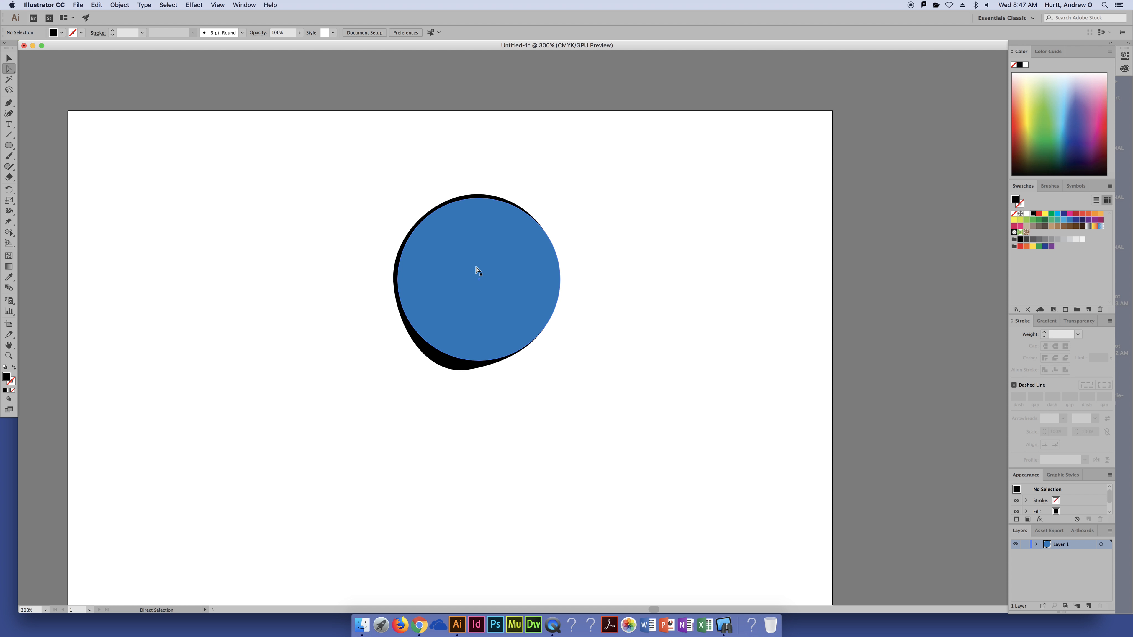
click(507, 198)
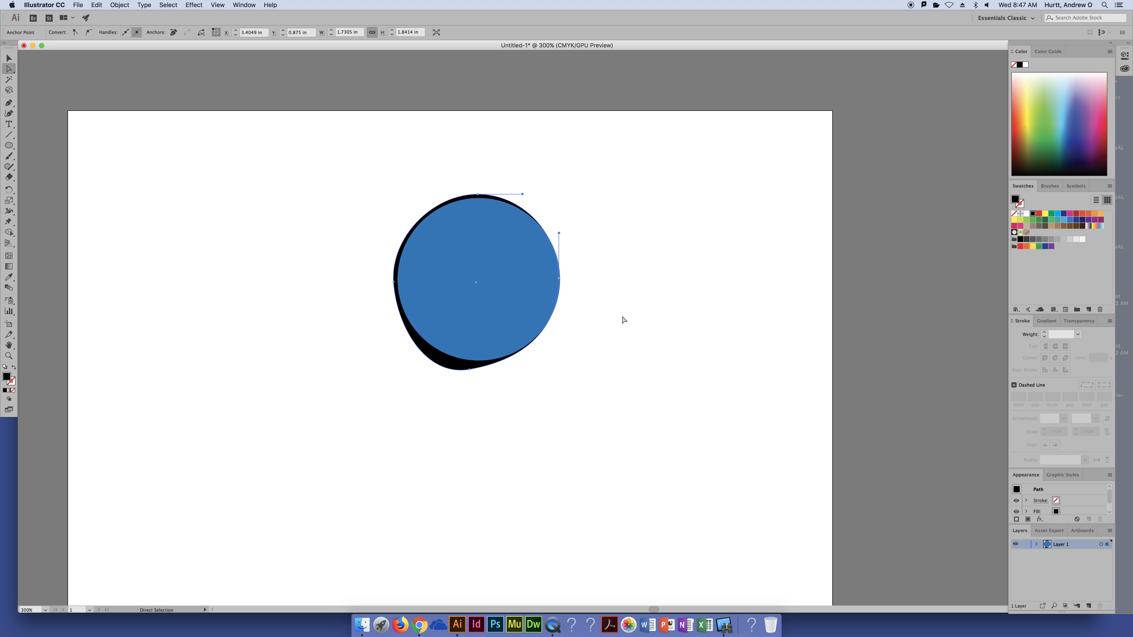
drag(563, 282, 563, 279)
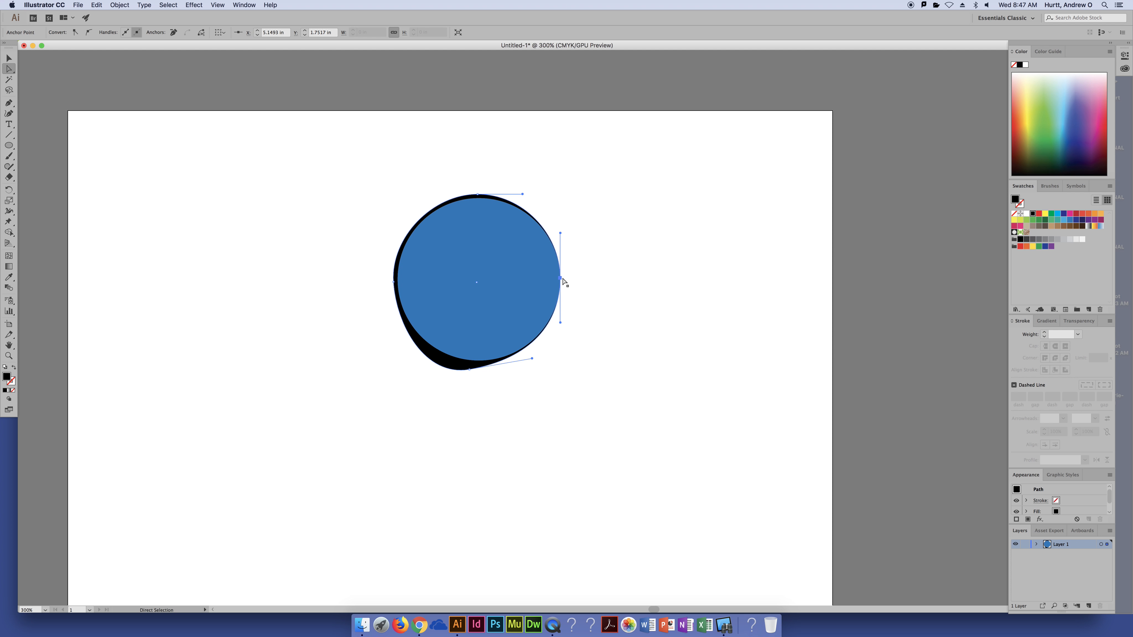
click(605, 284)
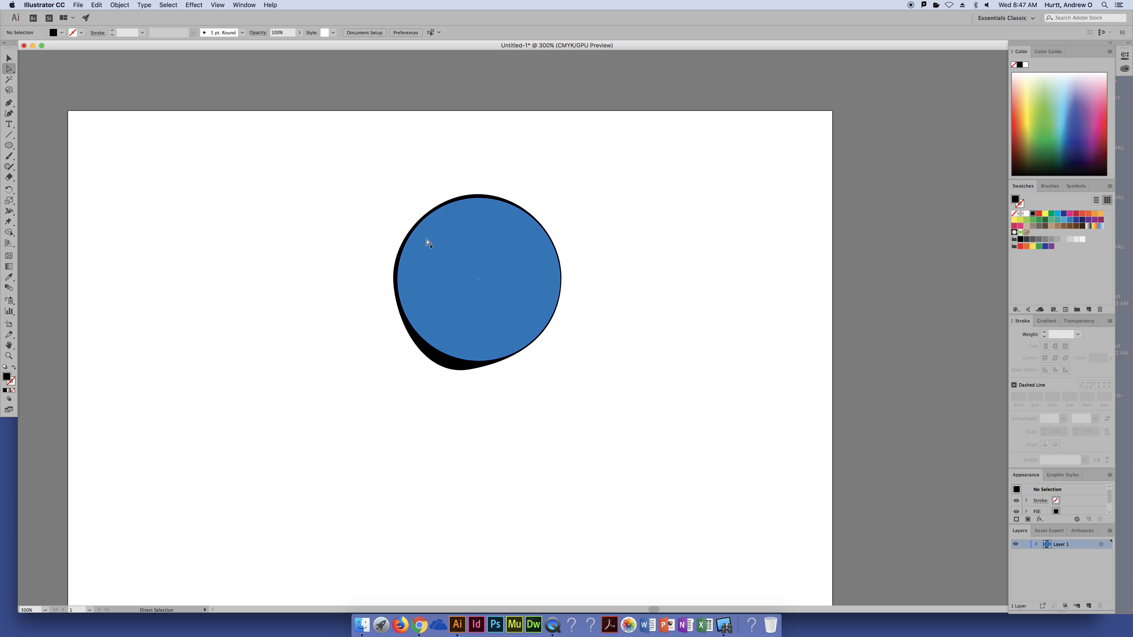
Stretch the black shape's top curve outward to thicken the outline at the upper left, and leave the shape deselected.
click(473, 197)
drag(473, 197, 418, 190)
click(364, 256)
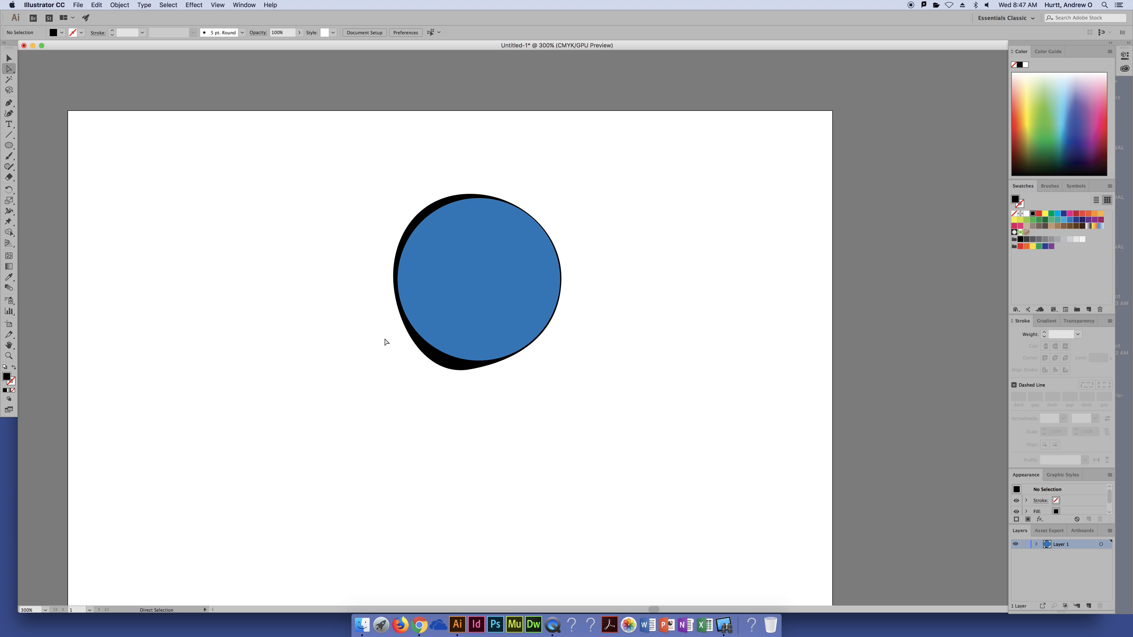
click(399, 298)
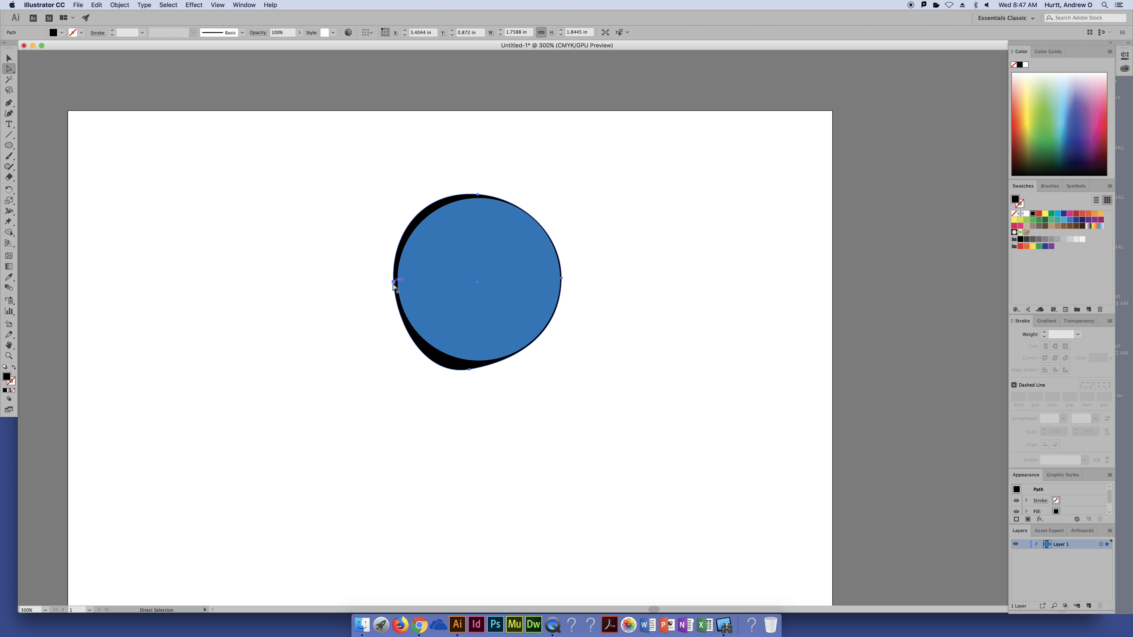
click(625, 408)
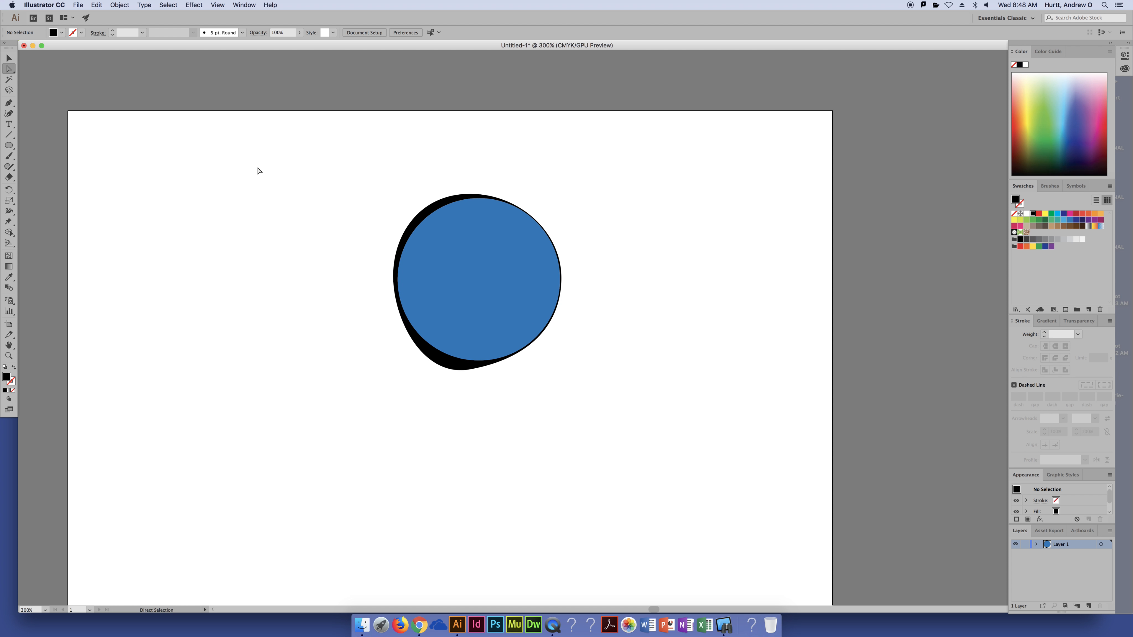
Apply a 4 pt stroke to the blue circle and turn on Dashed Line for it.
key(super+minus)
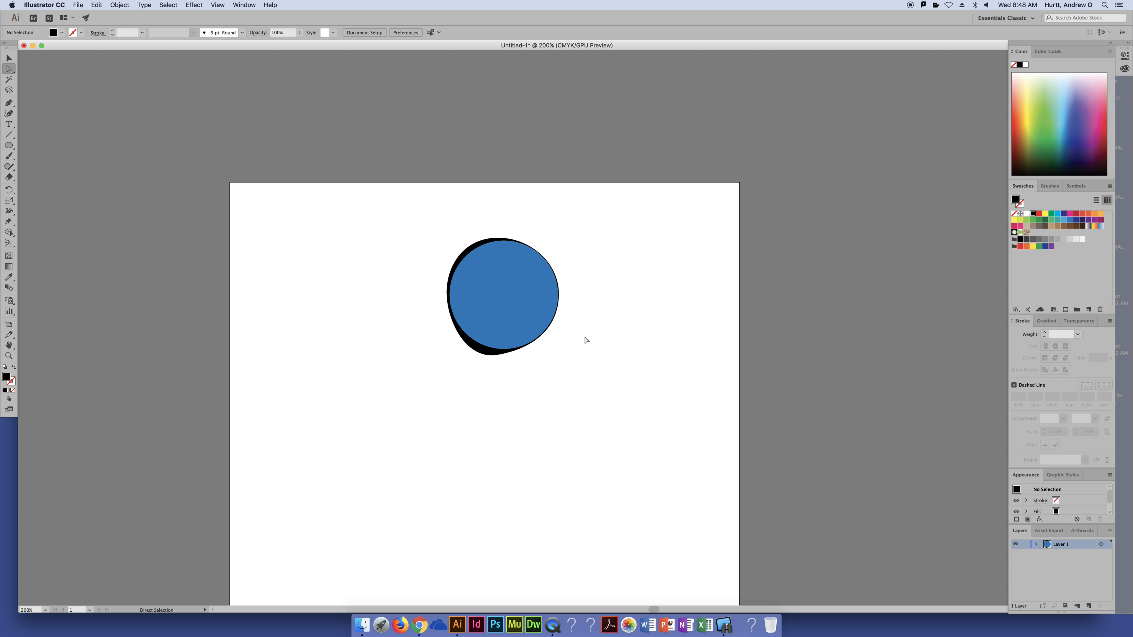
key(super+minus)
key(super+plus)
key(super+plus)
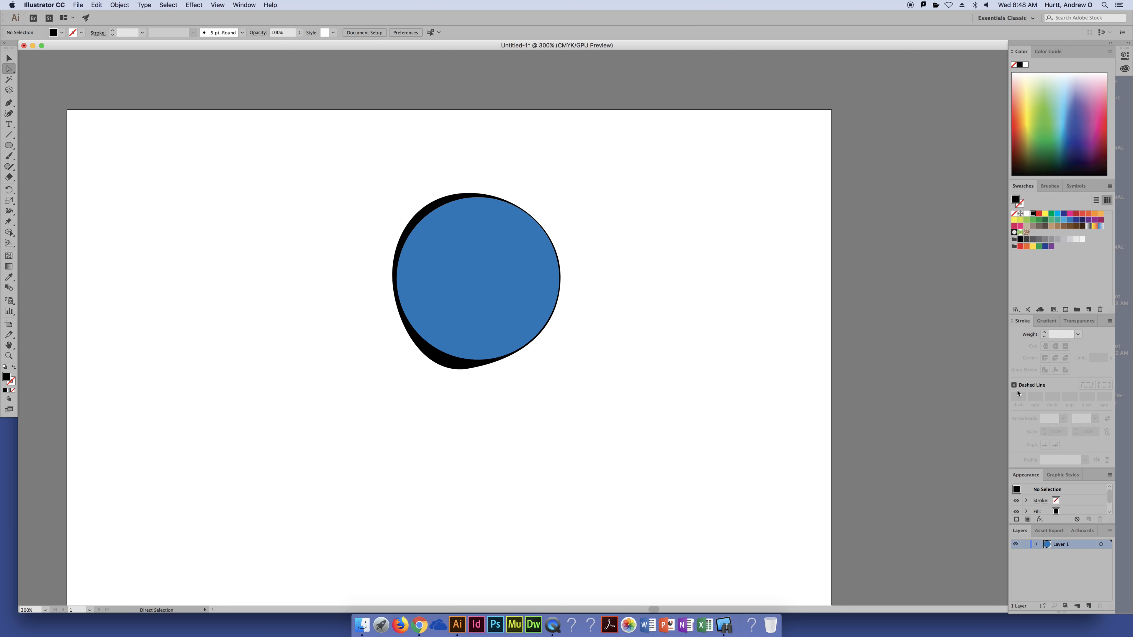
click(493, 271)
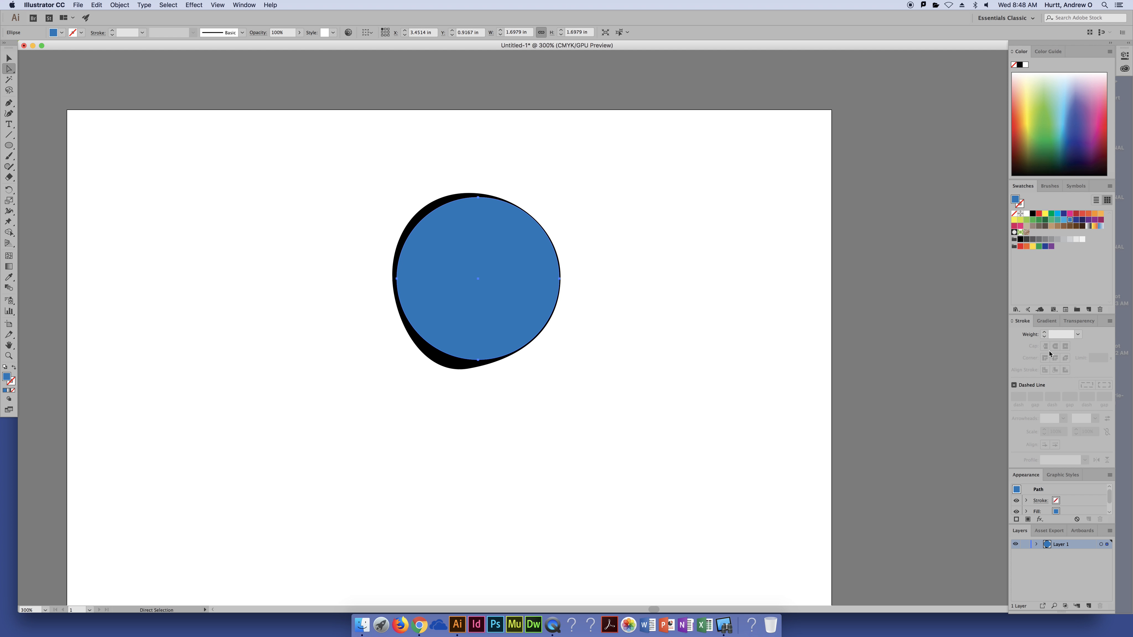
click(1078, 334)
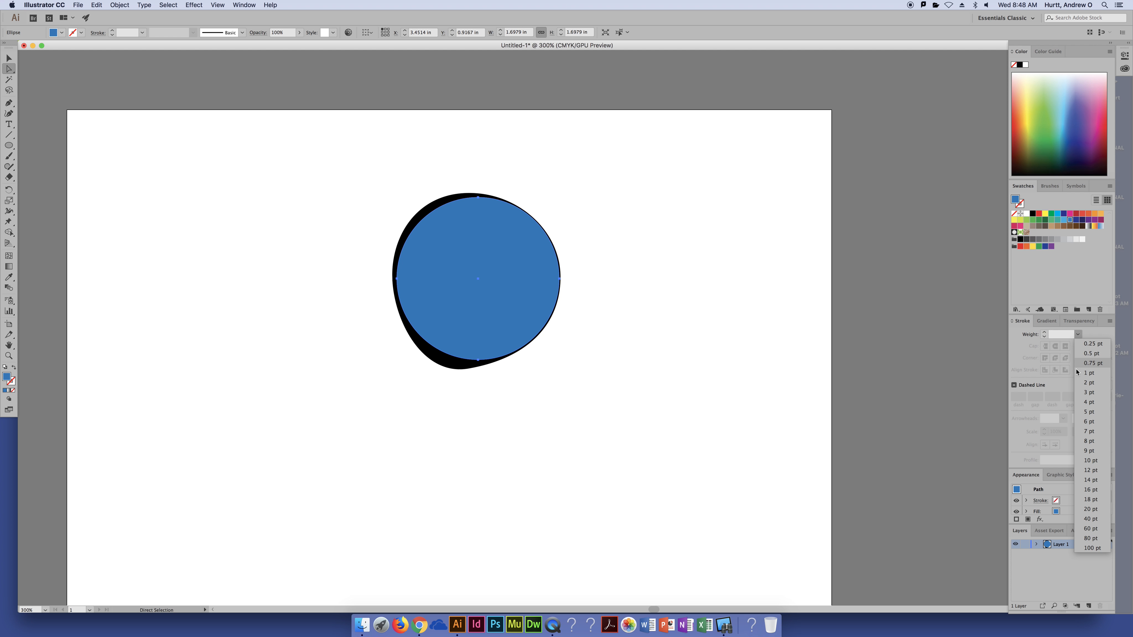
click(1088, 402)
click(1015, 386)
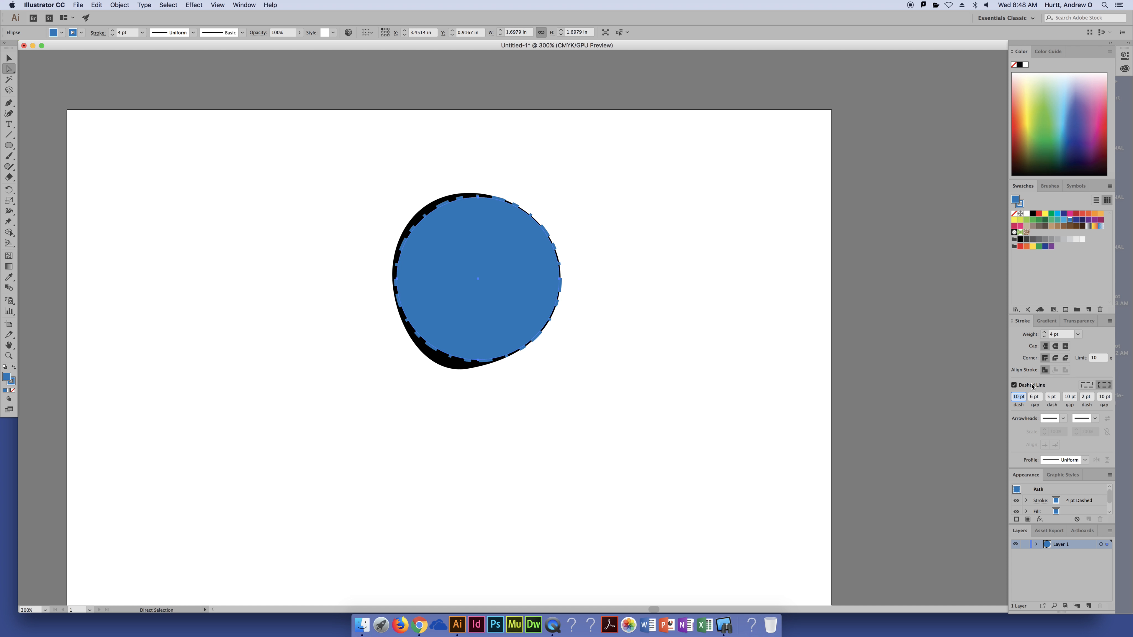